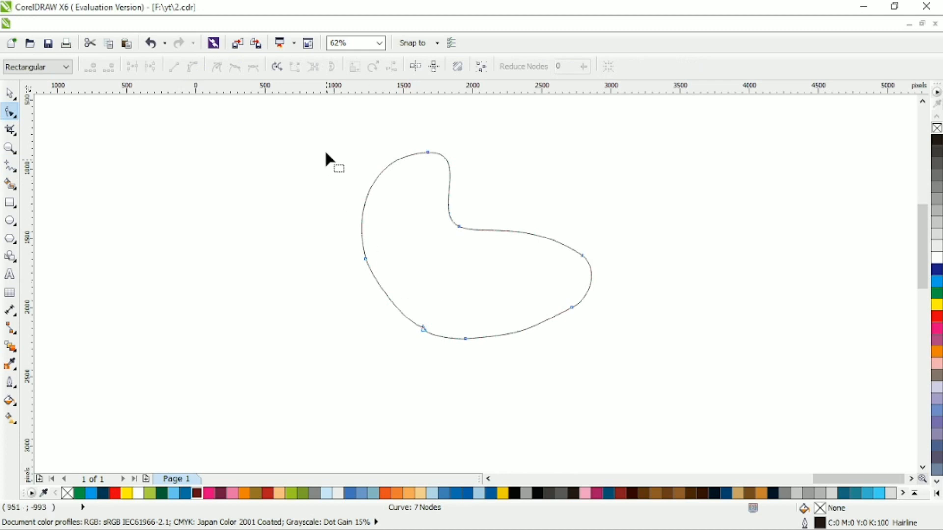
Step: Delete the curve's bottom node and lower-right node to smooth the lower edge of the outline
{"action": "left_click_drag", "start_coordinate": [326, 154], "coordinate": [612, 322]}
{"action": "left_click", "coordinate": [440, 302]}
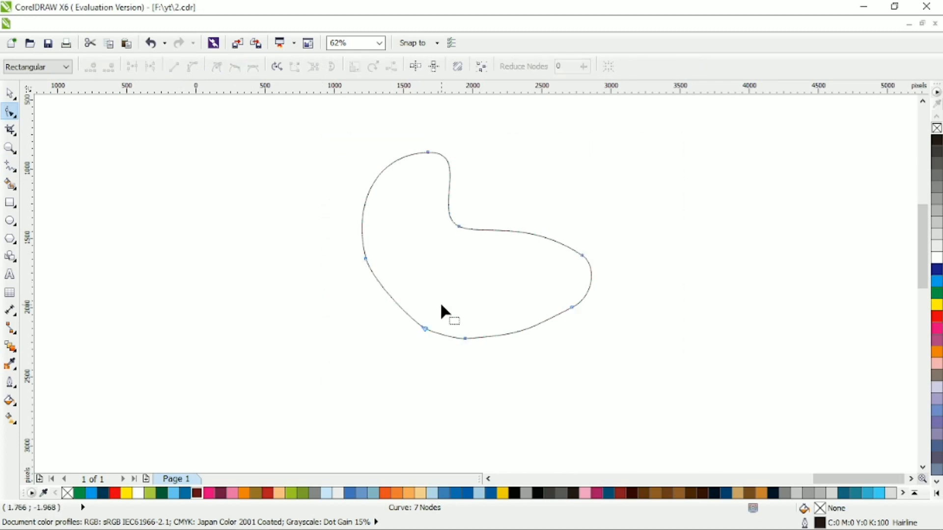
{"action": "left_click", "coordinate": [464, 339]}
{"action": "key", "text": "Delete"}
{"action": "double_click", "coordinate": [570, 307]}
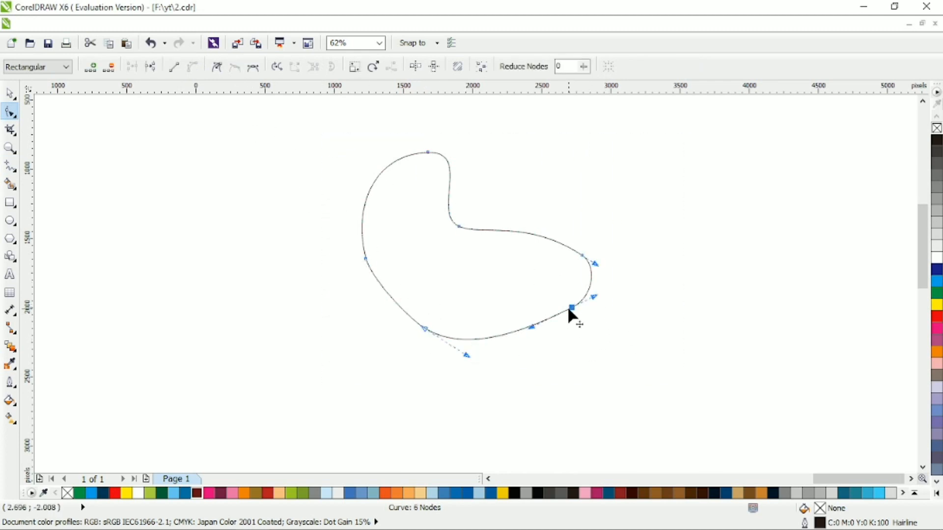
Step: Reshape the curve by moving its right, inner-corner and top nodes and adjusting the right and top handles
{"action": "left_click_drag", "start_coordinate": [583, 256], "coordinate": [577, 270]}
{"action": "left_click_drag", "start_coordinate": [523, 232], "coordinate": [563, 225]}
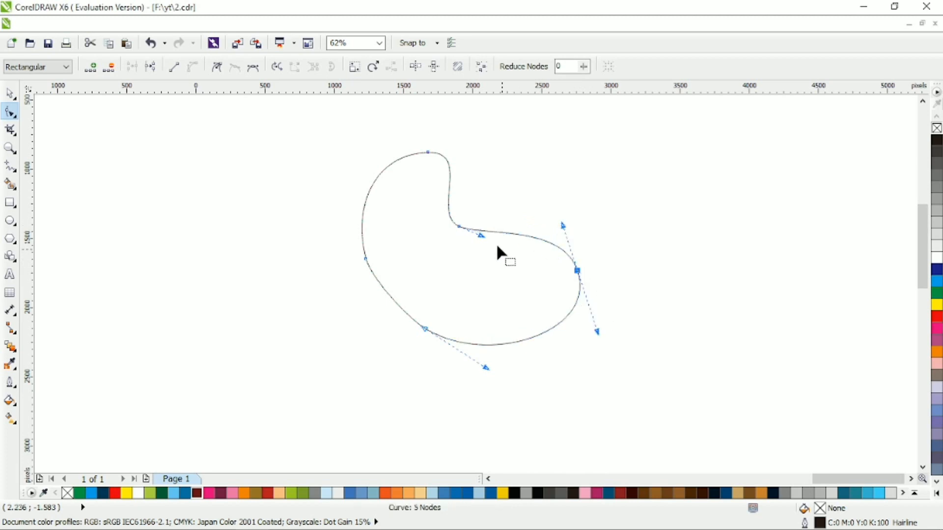
{"action": "left_click_drag", "start_coordinate": [459, 227], "coordinate": [463, 229]}
{"action": "left_click_drag", "start_coordinate": [428, 152], "coordinate": [474, 167]}
{"action": "left_click_drag", "start_coordinate": [408, 135], "coordinate": [415, 136]}
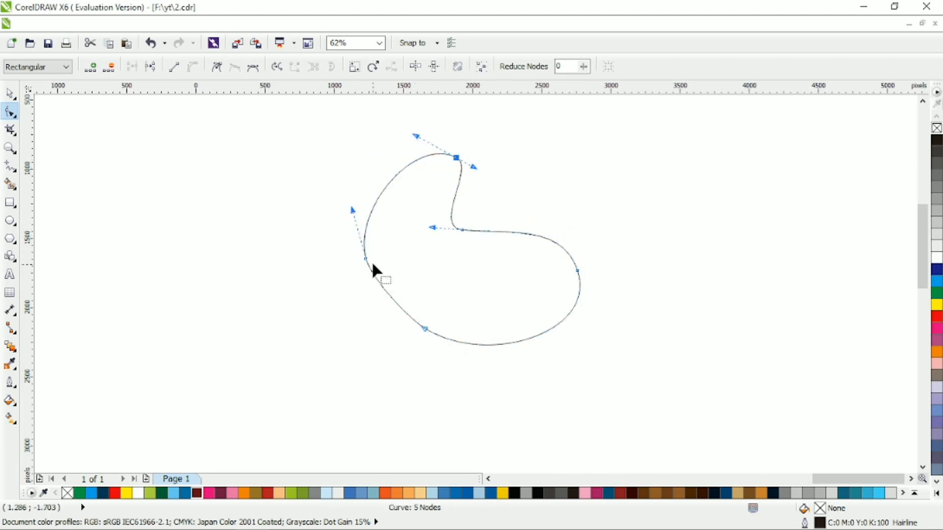
Step: Delete the curve's left node and reposition the lower-left, inner-corner and top nodes to round the shape
{"action": "double_click", "coordinate": [366, 259]}
{"action": "left_click_drag", "start_coordinate": [425, 328], "coordinate": [416, 336]}
{"action": "left_click_drag", "start_coordinate": [462, 230], "coordinate": [470, 232]}
{"action": "left_click_drag", "start_coordinate": [437, 230], "coordinate": [455, 231]}
{"action": "left_click_drag", "start_coordinate": [475, 167], "coordinate": [454, 170]}
{"action": "left_click_drag", "start_coordinate": [495, 198], "coordinate": [481, 183]}
Step: Adjust the handles of the right, inner-corner and lower-left nodes to arch the right lobe and round the lower edge
{"action": "left_click_drag", "start_coordinate": [550, 217], "coordinate": [618, 337]}
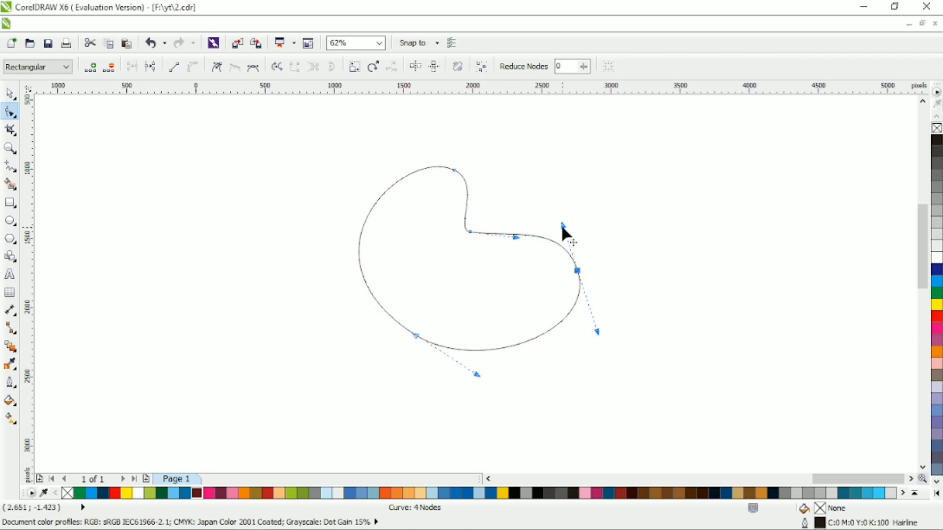
{"action": "left_click_drag", "start_coordinate": [562, 225], "coordinate": [551, 211]}
{"action": "left_click_drag", "start_coordinate": [516, 237], "coordinate": [504, 231]}
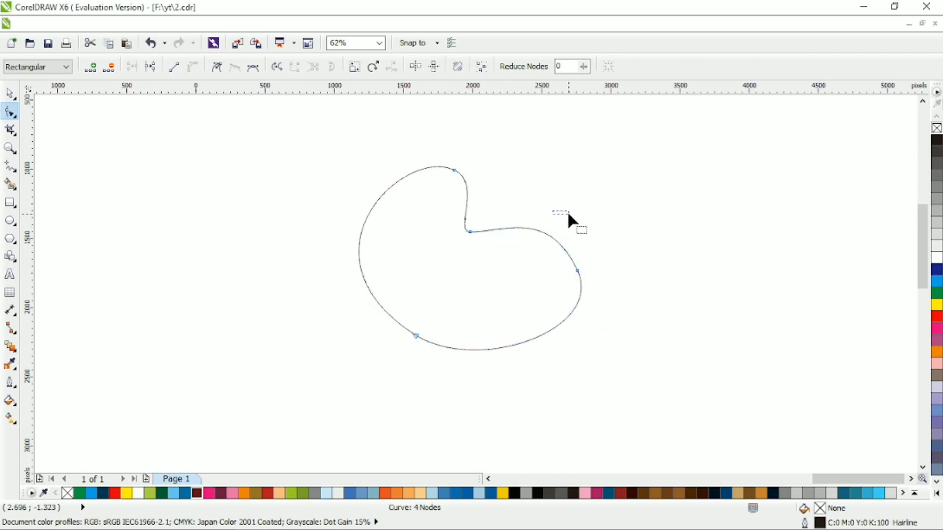
{"action": "left_click", "coordinate": [577, 271]}
{"action": "left_click_drag", "start_coordinate": [568, 213], "coordinate": [560, 211]}
{"action": "left_click", "coordinate": [374, 326]}
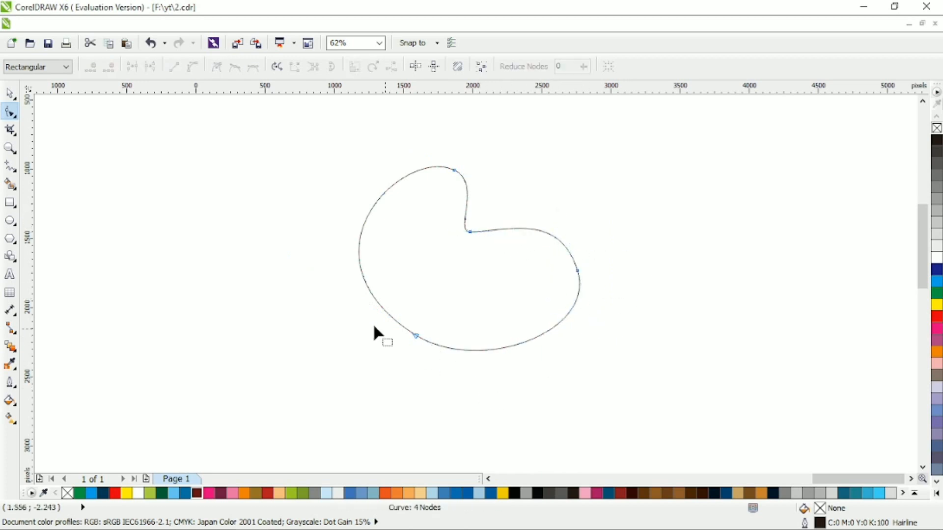
{"action": "left_click_drag", "start_coordinate": [373, 327], "coordinate": [495, 381]}
Step: Move the curve slightly down and to the left, and set its outline width to 10 mm
{"action": "left_click", "coordinate": [10, 93]}
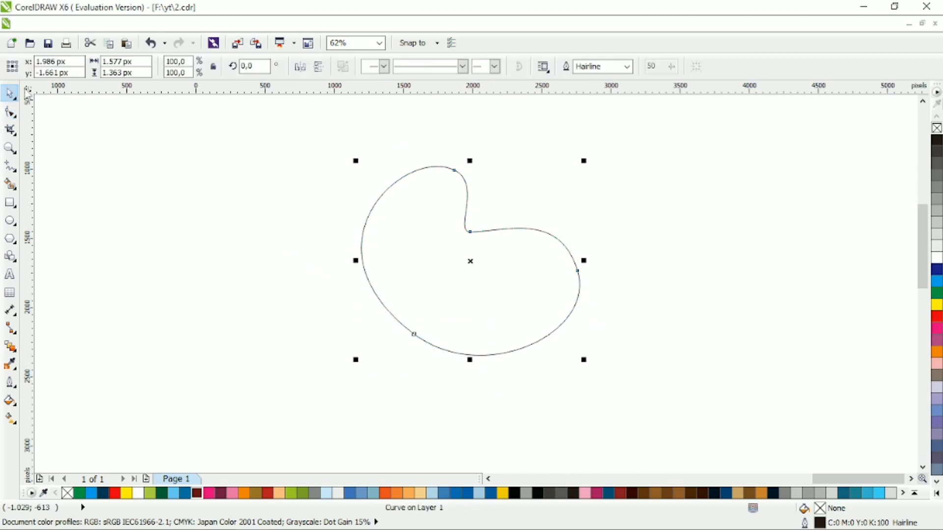
{"action": "left_click", "coordinate": [627, 68]}
{"action": "left_click", "coordinate": [587, 176]}
{"action": "left_click_drag", "start_coordinate": [556, 256], "coordinate": [539, 271]}
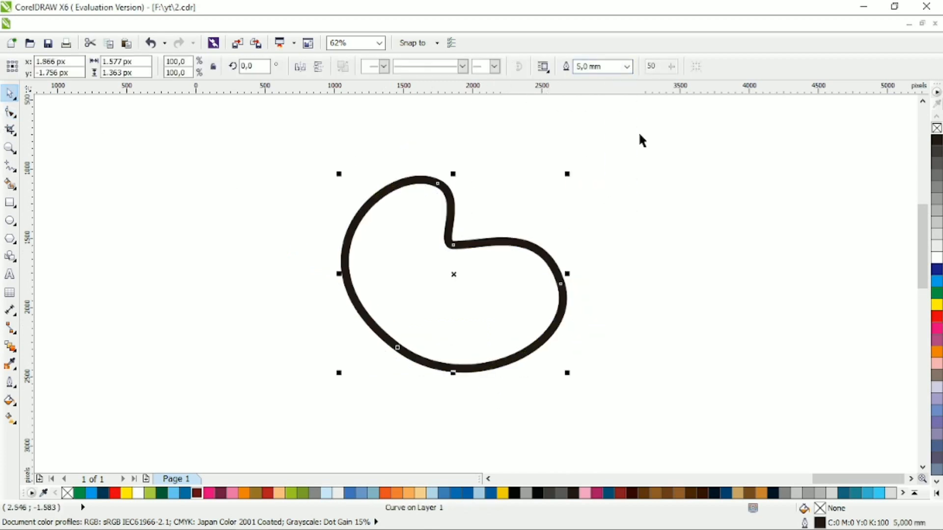
{"action": "left_click", "coordinate": [626, 67]}
{"action": "left_click", "coordinate": [594, 205]}
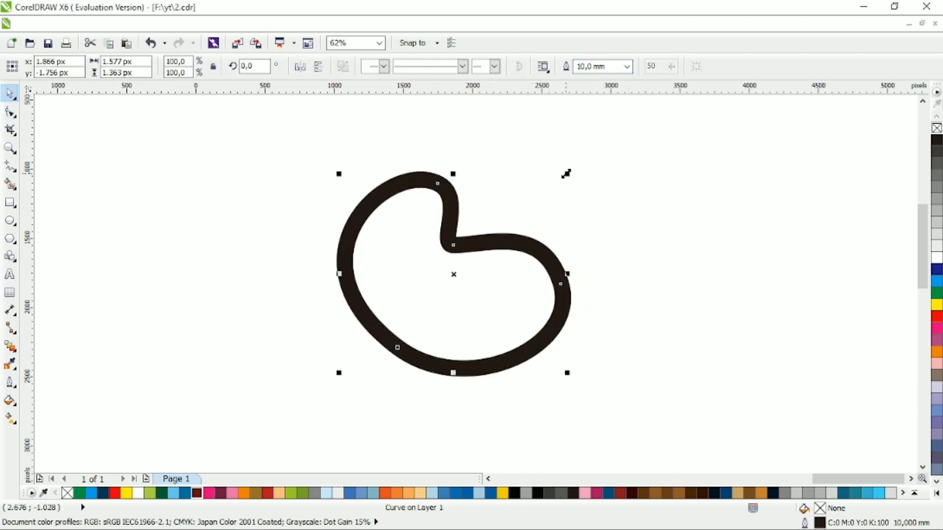
Step: Enlarge the thick curve proportionally and convert its outline to an object
{"action": "left_click_drag", "start_coordinate": [567, 173], "coordinate": [621, 145]}
{"action": "key", "text": "ctrl+shift+q"}
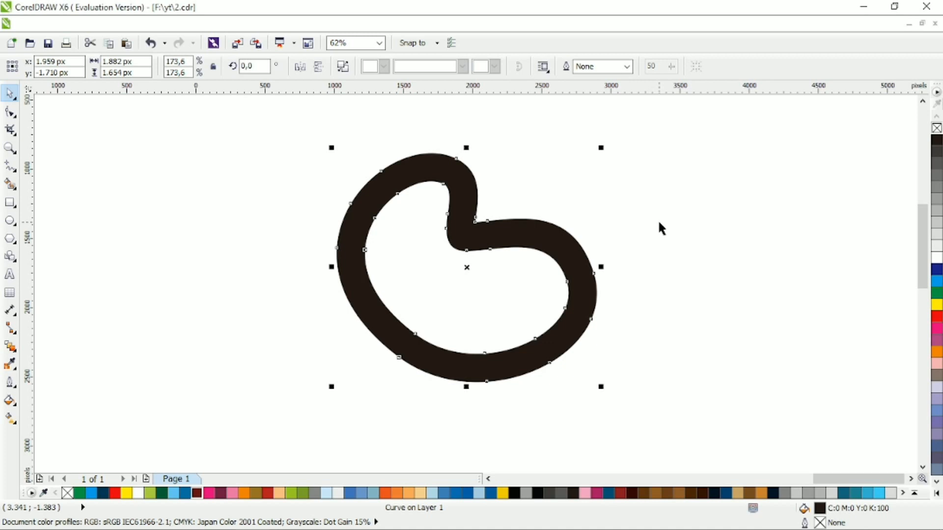
Step: Delete the surplus nodes on both edges of the converted band, leaving four nodes per edge
{"action": "key", "text": "F10"}
{"action": "left_click", "coordinate": [456, 266]}
{"action": "left_click_drag", "start_coordinate": [322, 238], "coordinate": [379, 266]}
{"action": "key", "text": "Delete"}
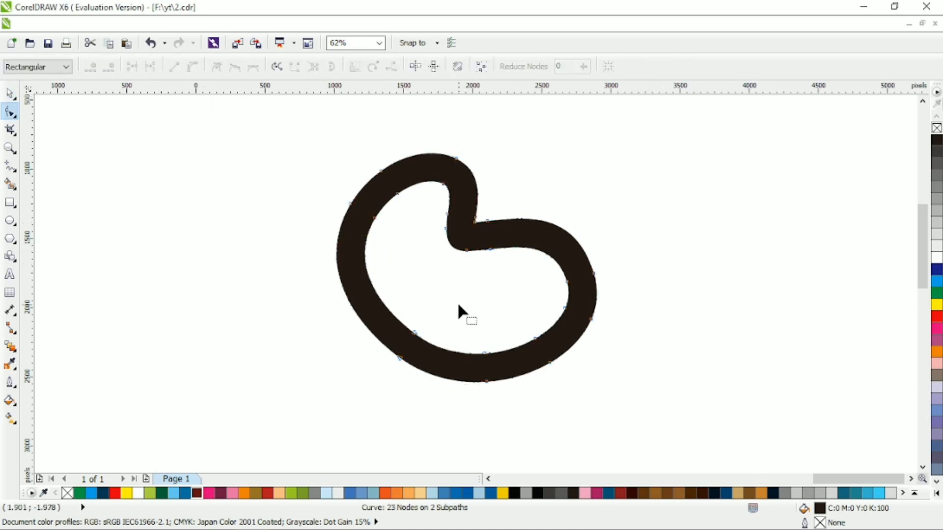
{"action": "left_click_drag", "start_coordinate": [514, 320], "coordinate": [575, 383]}
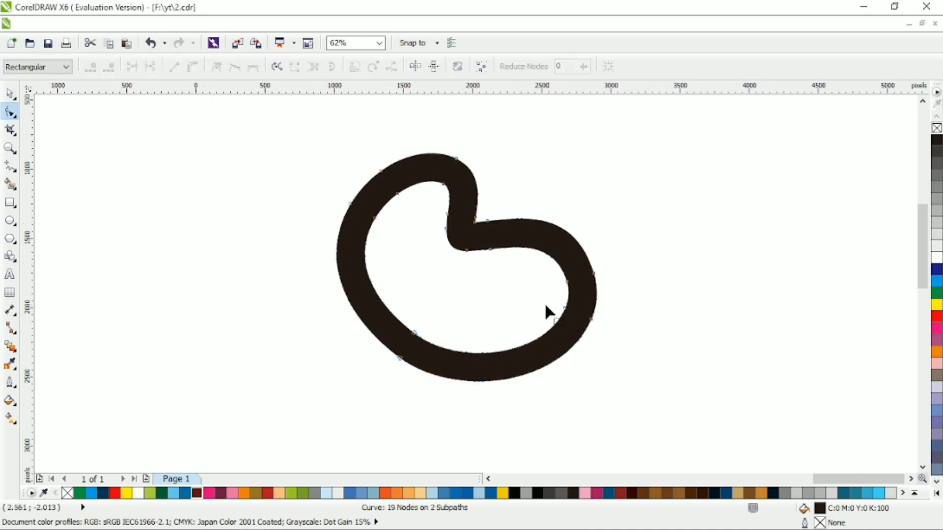
{"action": "key", "text": "Delete"}
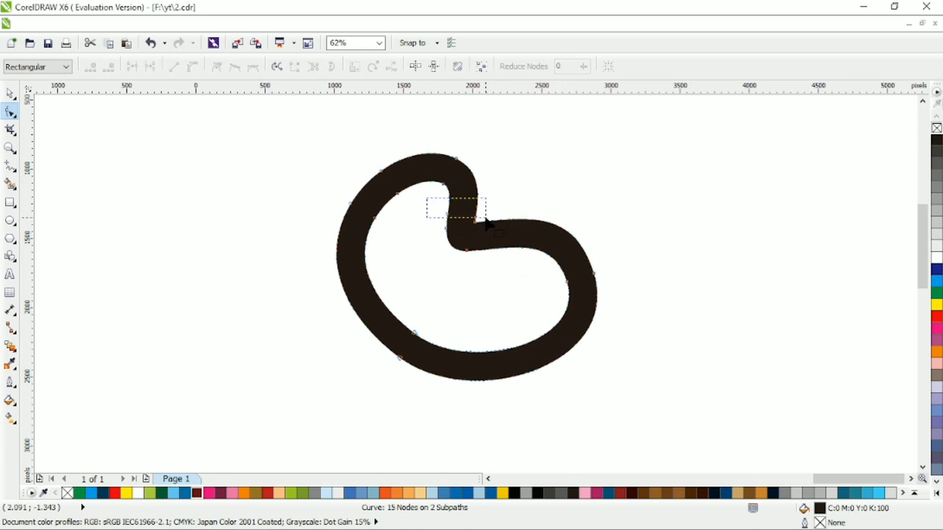
{"action": "left_click_drag", "start_coordinate": [427, 219], "coordinate": [476, 252]}
{"action": "key", "text": "Delete"}
{"action": "left_click_drag", "start_coordinate": [378, 207], "coordinate": [378, 207]}
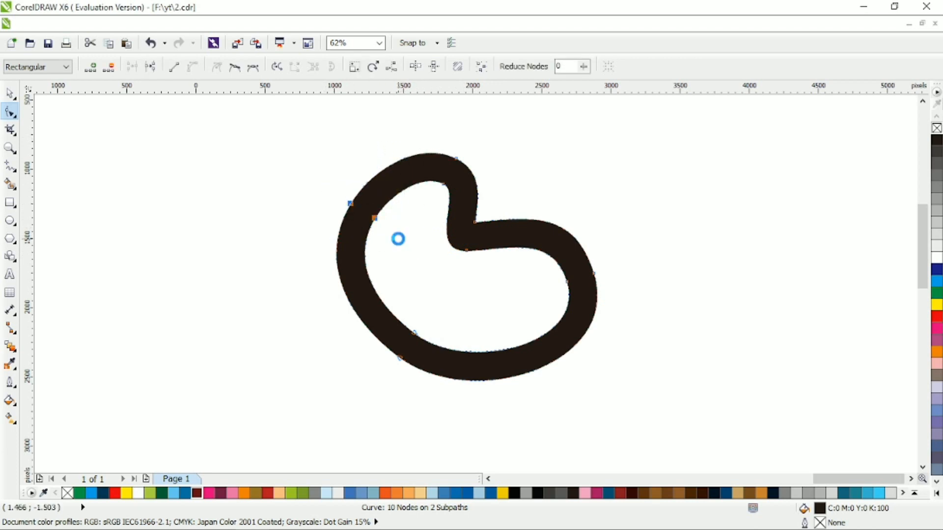
{"action": "key", "text": "Delete"}
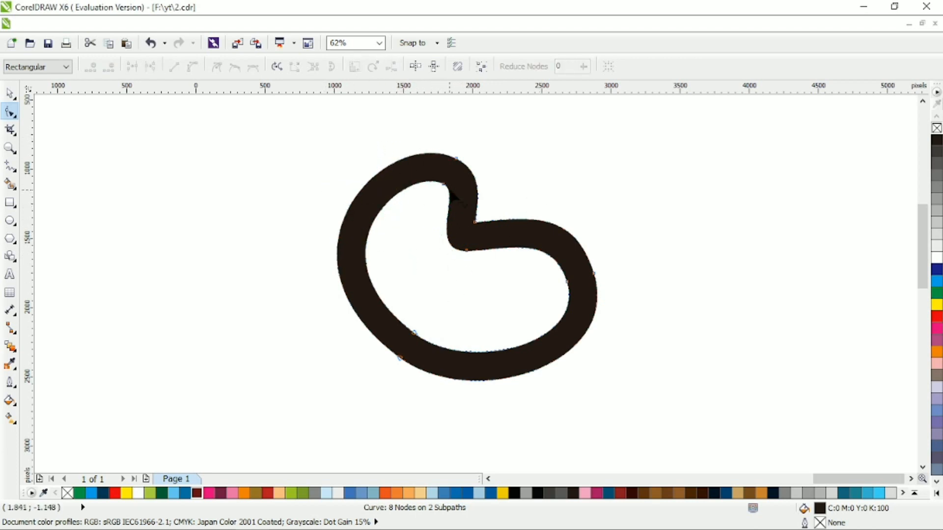
Step: Thin the band at the top and notch by moving nodes, adding one either side of the notch and deleting its outer corner node
{"action": "left_click_drag", "start_coordinate": [445, 187], "coordinate": [449, 174]}
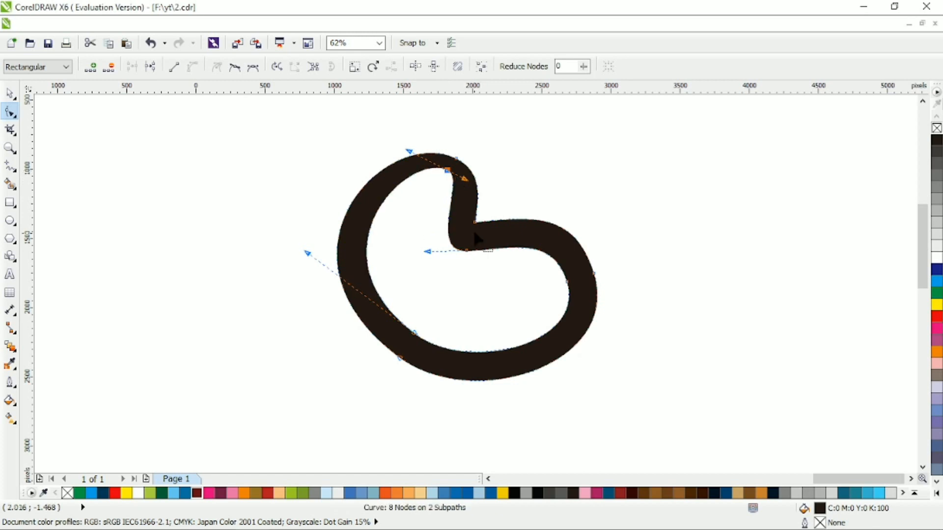
{"action": "left_click_drag", "start_coordinate": [476, 227], "coordinate": [461, 229]}
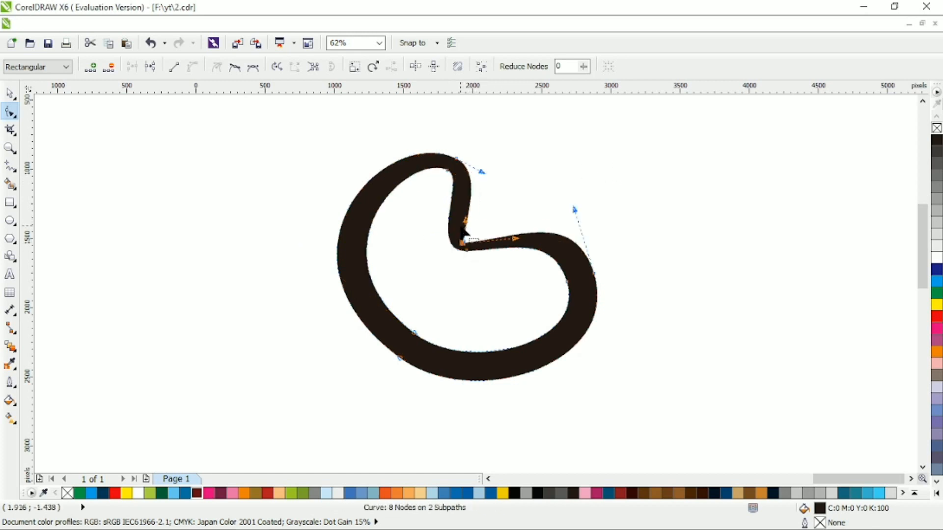
{"action": "double_click", "coordinate": [534, 234]}
{"action": "double_click", "coordinate": [468, 213]}
{"action": "double_click", "coordinate": [462, 243]}
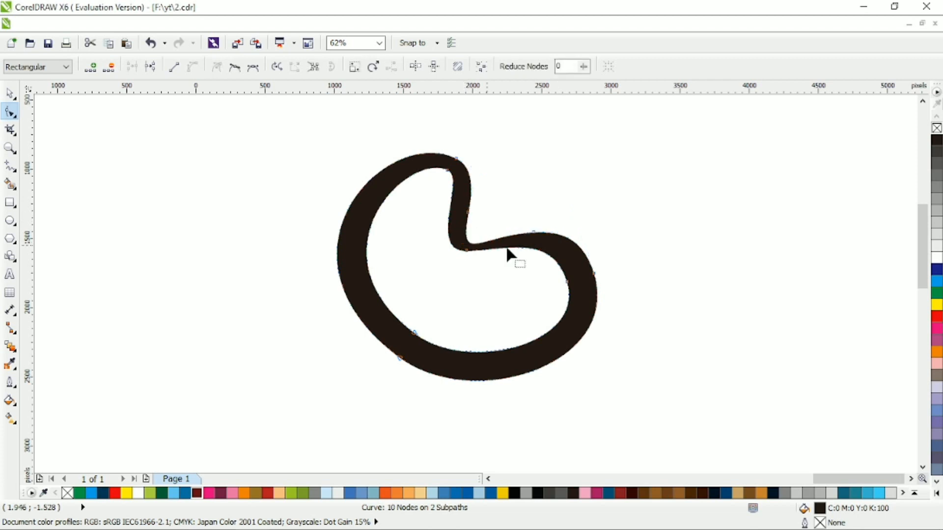
{"action": "left_click_drag", "start_coordinate": [484, 203], "coordinate": [459, 225]}
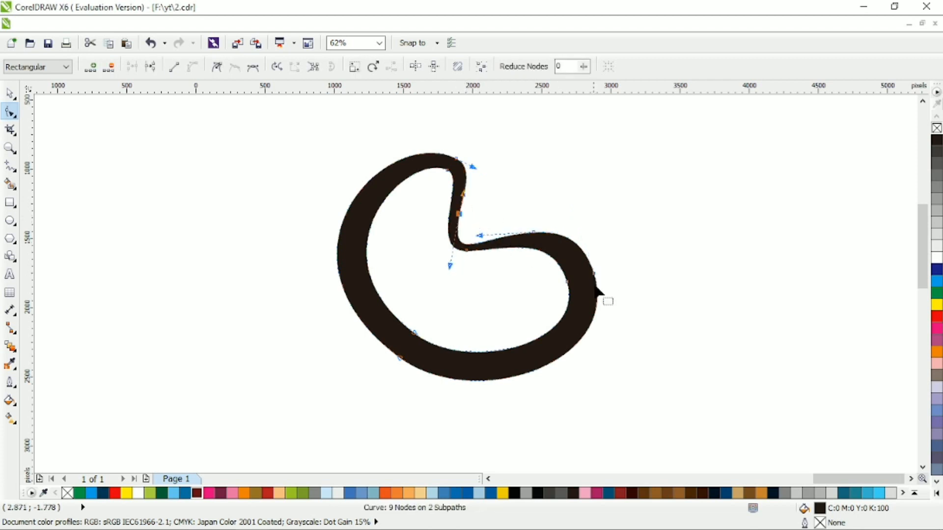
Step: Taper the band's right end and lower edge by moving the right and lower-left inner nodes and adjusting the right handle
{"action": "left_click_drag", "start_coordinate": [567, 282], "coordinate": [577, 301]}
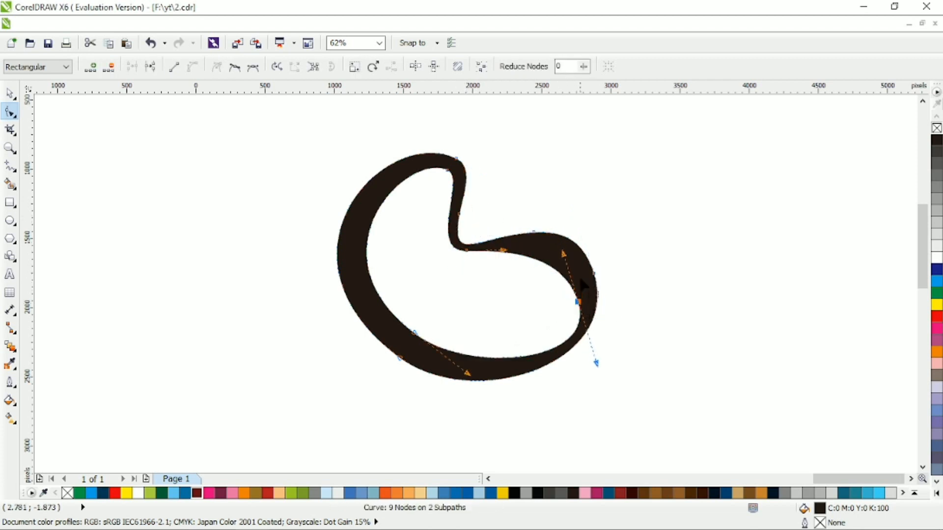
{"action": "left_click_drag", "start_coordinate": [565, 255], "coordinate": [574, 241]}
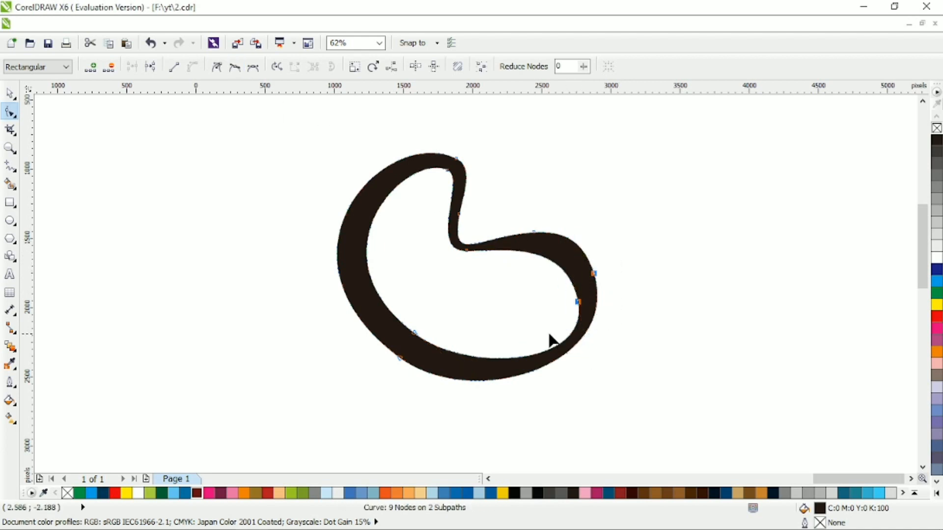
{"action": "left_click", "coordinate": [542, 295]}
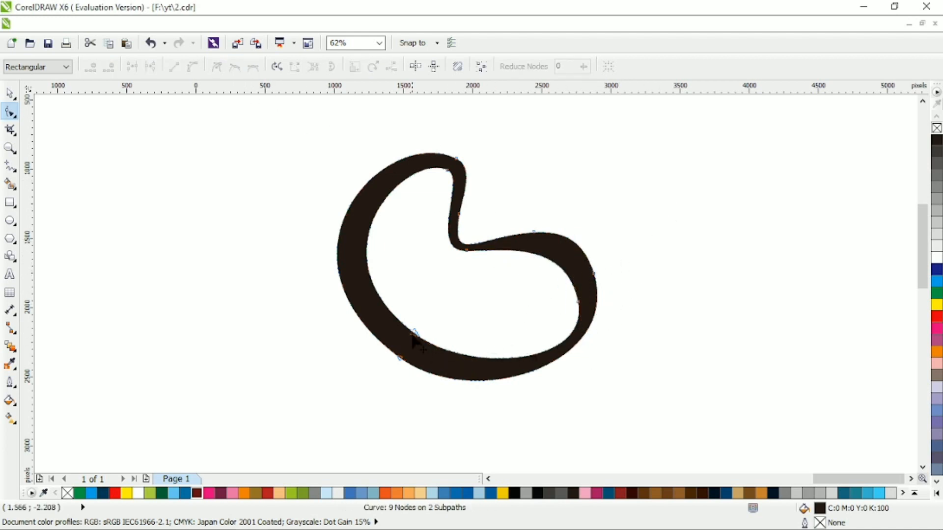
{"action": "left_click_drag", "start_coordinate": [415, 333], "coordinate": [417, 342]}
Step: Apply a linear gradient fill to the band, running from dark blue at the bottom to pink at the top
{"action": "left_click", "coordinate": [10, 94]}
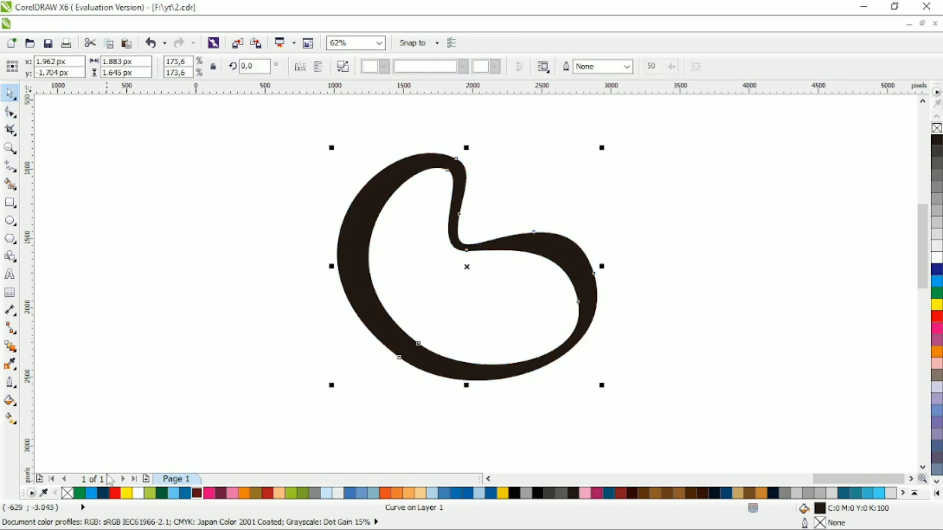
{"action": "left_click", "coordinate": [102, 493]}
{"action": "left_click", "coordinate": [10, 419]}
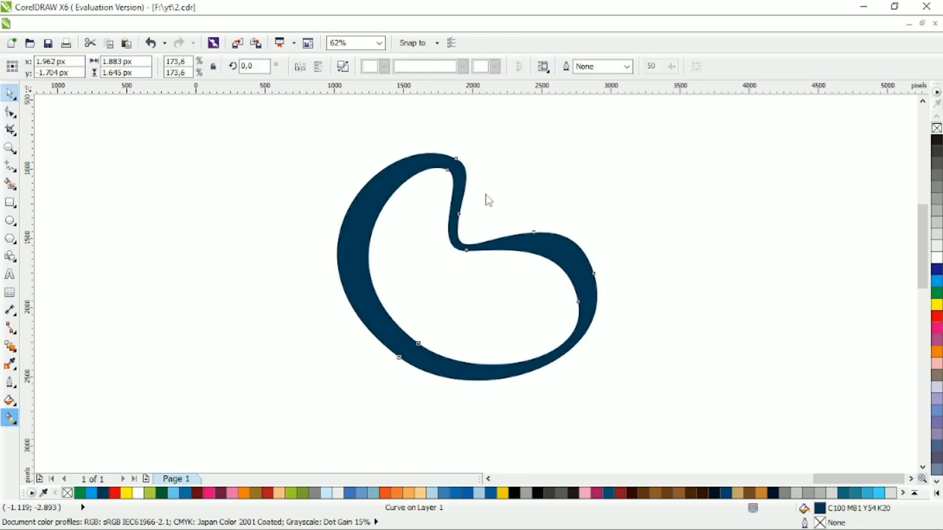
{"action": "left_click", "coordinate": [209, 493]}
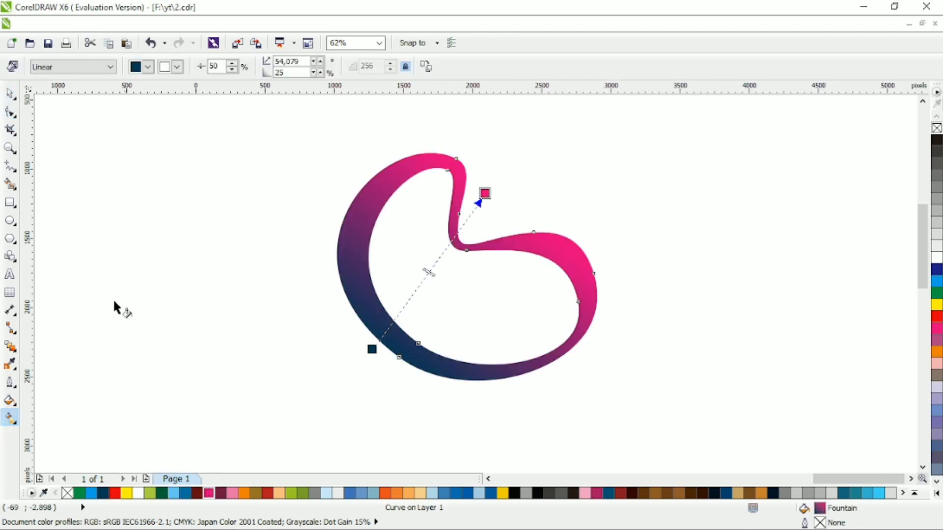
{"action": "left_click_drag", "start_coordinate": [405, 384], "coordinate": [462, 120]}
{"action": "left_click", "coordinate": [10, 93]}
{"action": "left_click", "coordinate": [179, 191]}
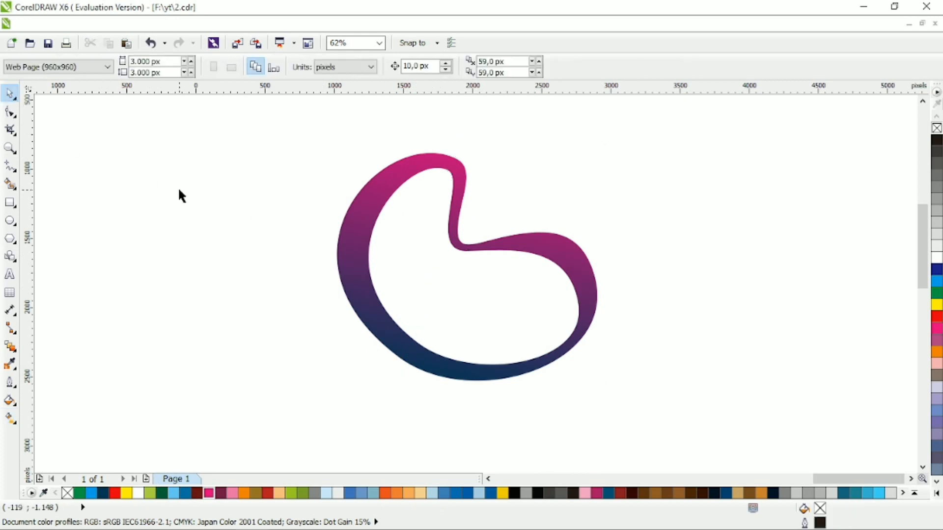
Step: Draw a closed two-node Bezier path from the band's top inner edge to its lower-left outer edge
{"action": "left_click", "coordinate": [10, 167]}
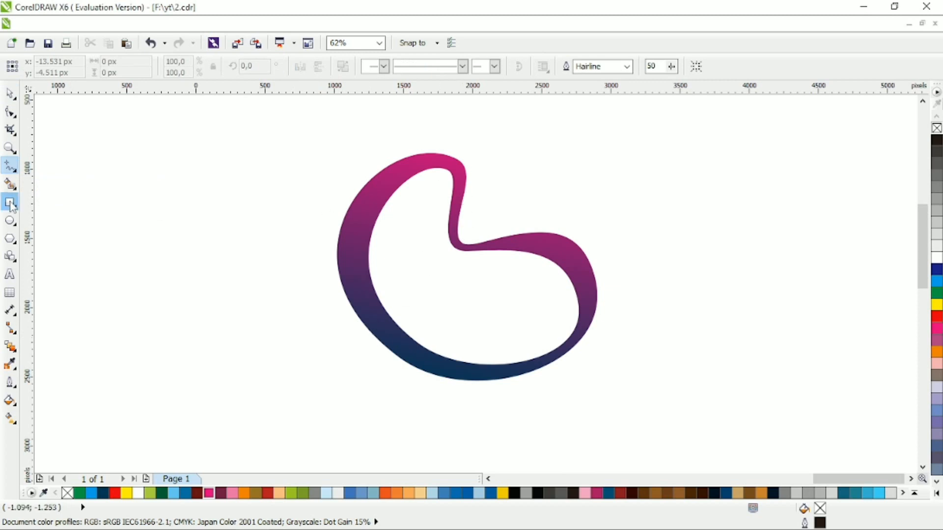
{"action": "left_click", "coordinate": [16, 172]}
{"action": "left_click", "coordinate": [54, 193]}
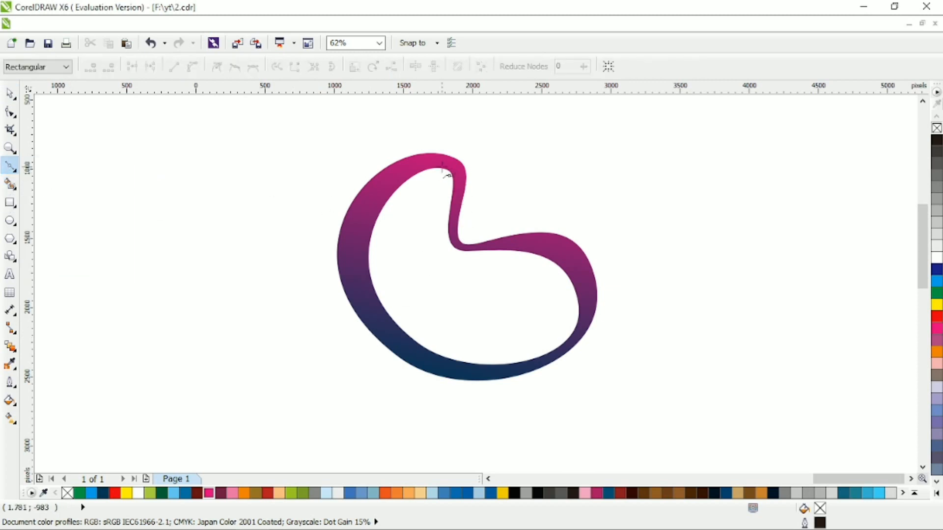
{"action": "left_click", "coordinate": [443, 168]}
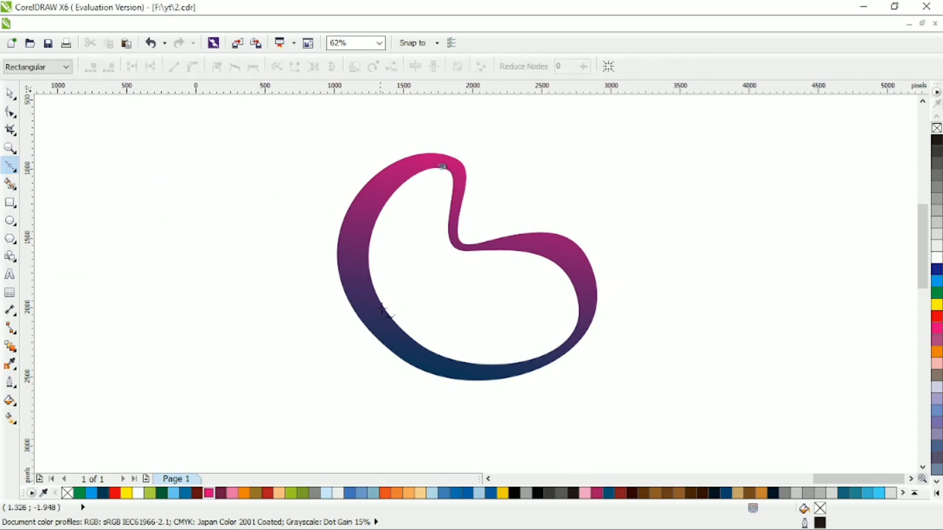
{"action": "left_click", "coordinate": [389, 350]}
{"action": "key", "text": "F10"}
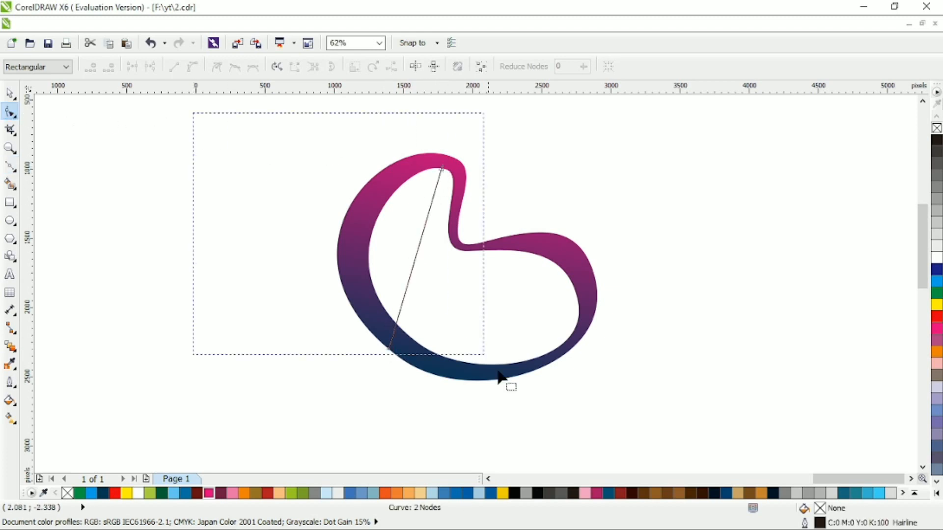
Step: Bend the path's two segments outward to the left and adjust their handles to form a crescent over the band's left side
{"action": "left_click_drag", "start_coordinate": [417, 250], "coordinate": [358, 259]}
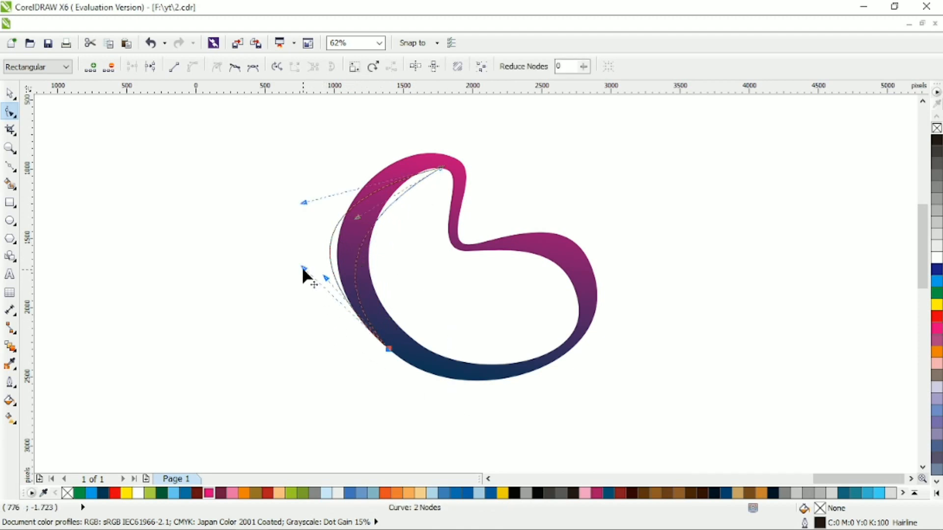
{"action": "left_click_drag", "start_coordinate": [304, 269], "coordinate": [292, 325]}
{"action": "left_click", "coordinate": [325, 278]}
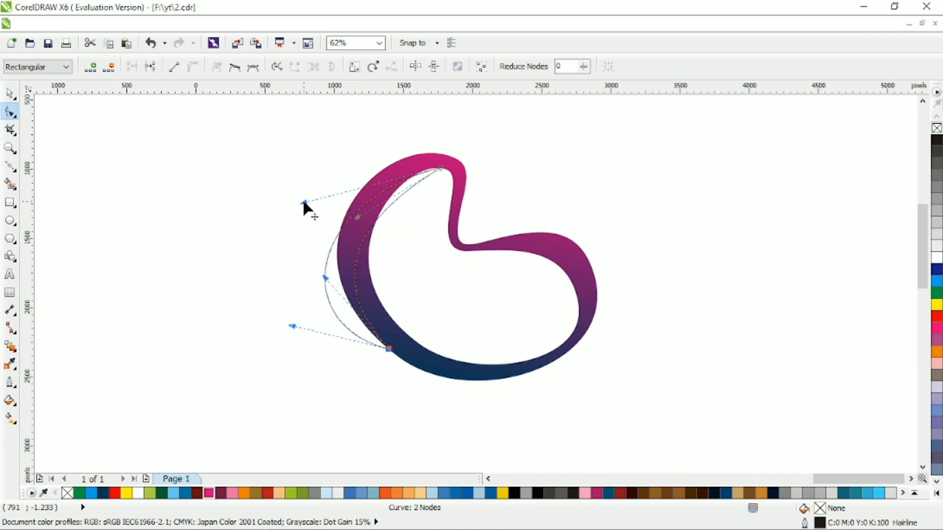
{"action": "left_click_drag", "start_coordinate": [303, 202], "coordinate": [301, 167]}
{"action": "left_click_drag", "start_coordinate": [357, 217], "coordinate": [364, 191]}
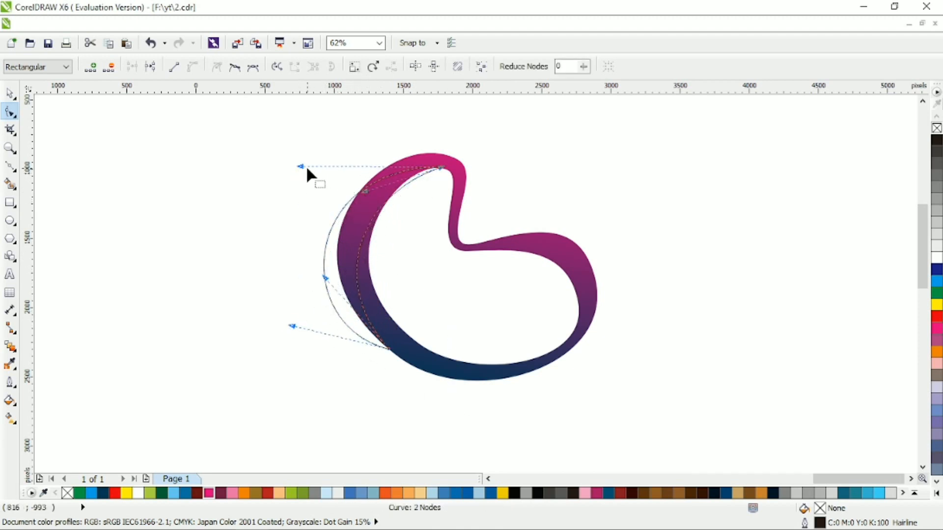
{"action": "key", "text": "space"}
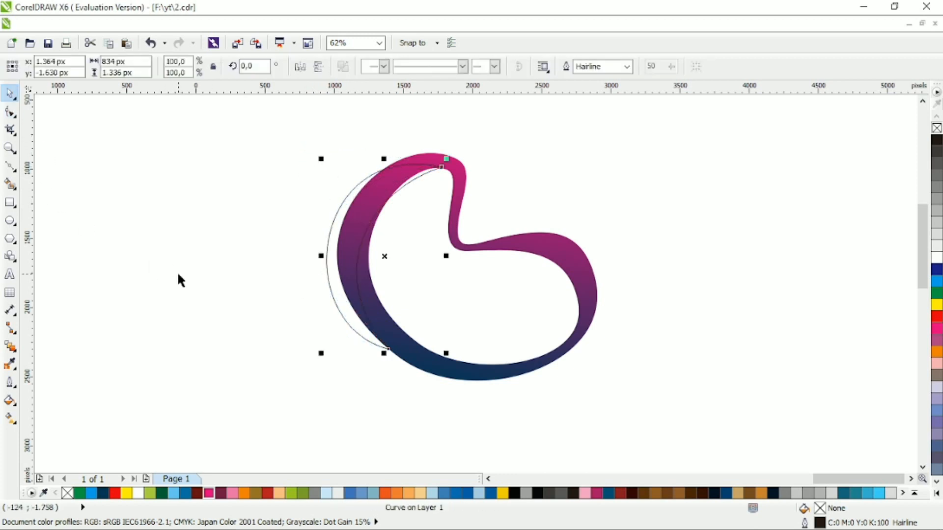
Step: Fill the left crescent with magenta and remove its outline
{"action": "left_click", "coordinate": [108, 494]}
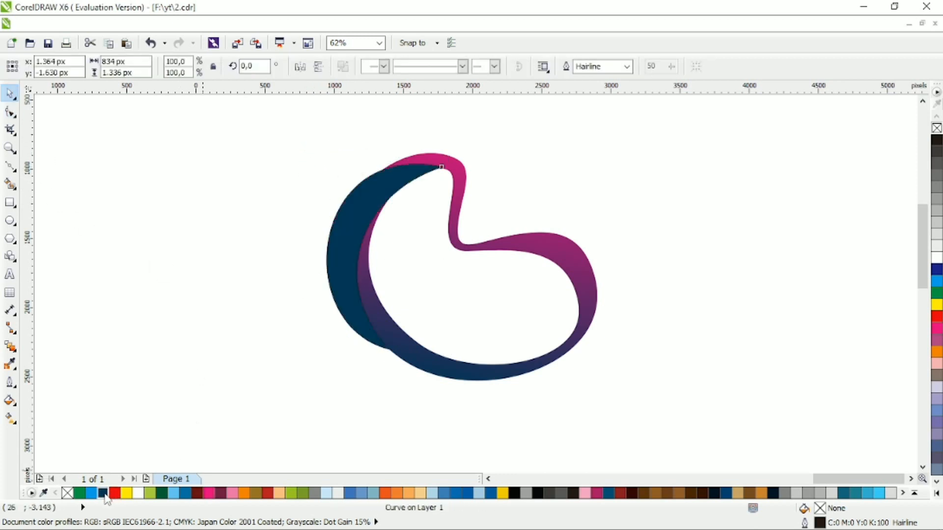
{"action": "right_click", "coordinate": [66, 494]}
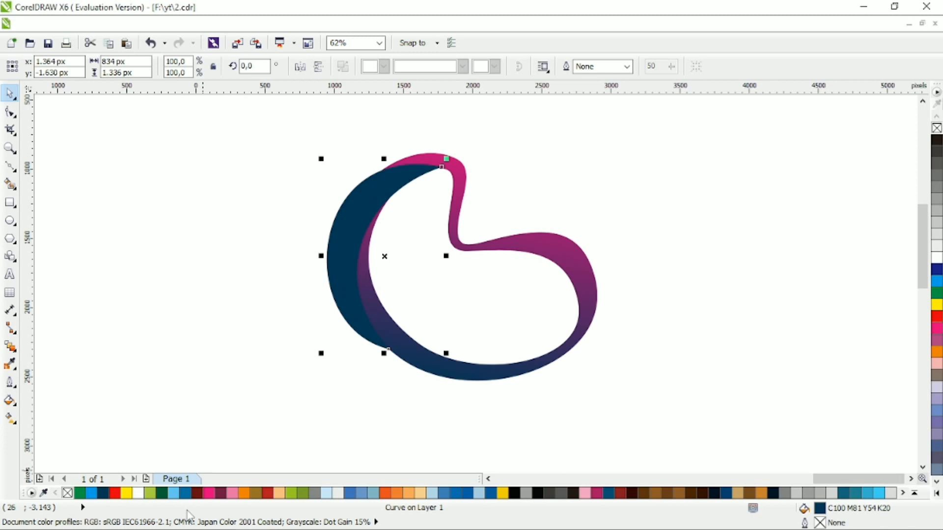
{"action": "left_click", "coordinate": [209, 493]}
Step: Apply a linear gradient to the left crescent, running from magenta at the bottom to light pink at the top
{"action": "key", "text": "g"}
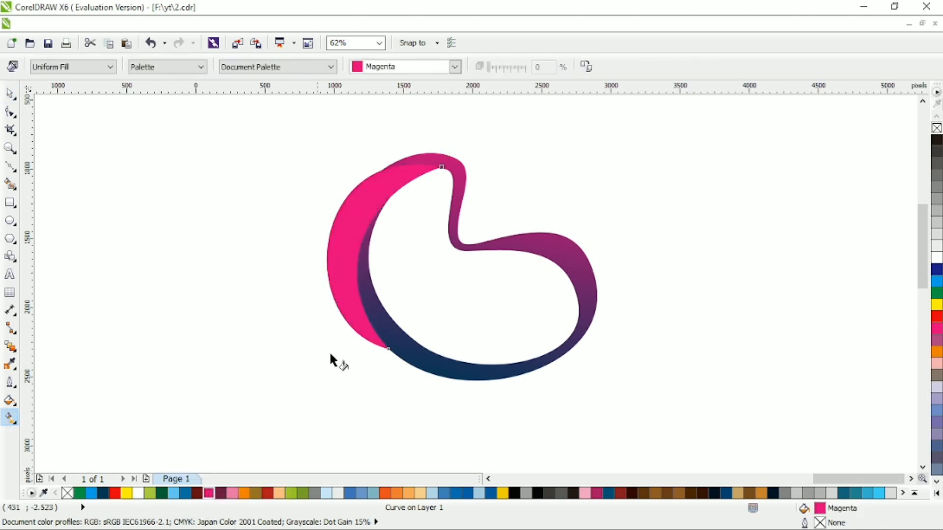
{"action": "left_click_drag", "start_coordinate": [322, 337], "coordinate": [397, 132]}
{"action": "left_click", "coordinate": [231, 493]}
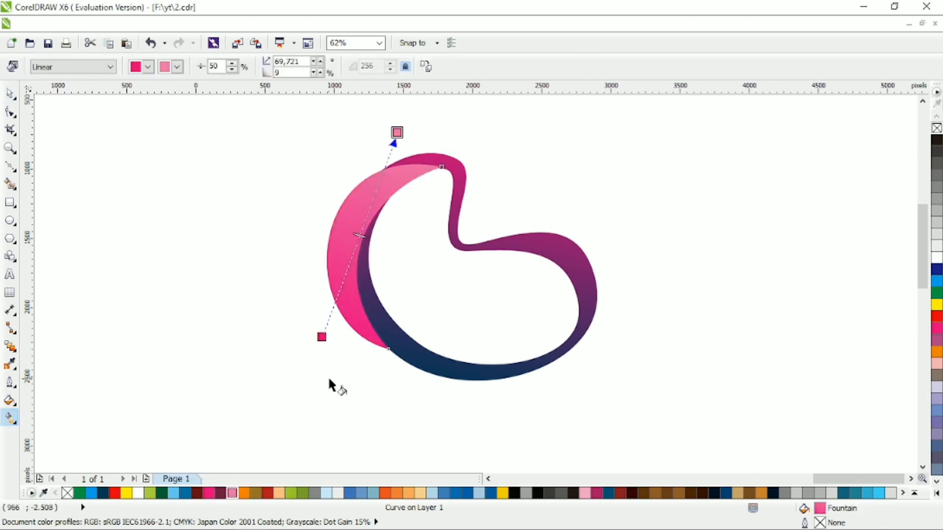
{"action": "left_click_drag", "start_coordinate": [331, 376], "coordinate": [396, 169]}
{"action": "left_click", "coordinate": [10, 94]}
{"action": "left_click", "coordinate": [130, 168]}
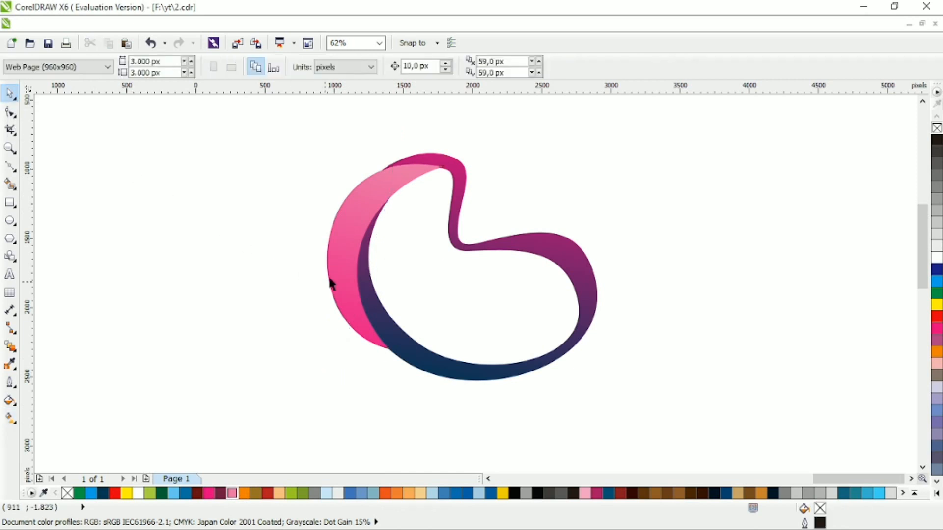
Step: Reshape the left crescent by bending its inner segment outward, raising its lower outer handle and lifting the upper inner handle
{"action": "left_click", "coordinate": [330, 279]}
{"action": "left_click", "coordinate": [238, 354]}
{"action": "left_click", "coordinate": [359, 295]}
{"action": "left_click", "coordinate": [10, 112]}
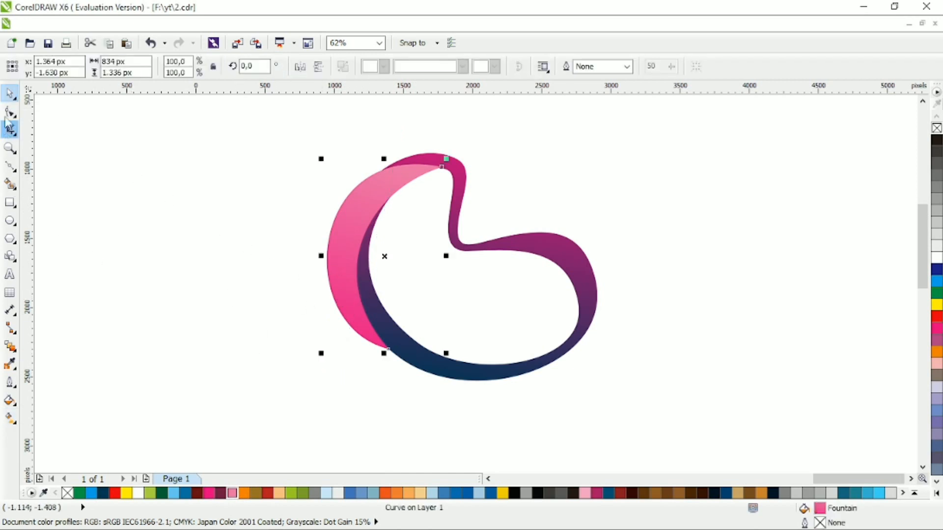
{"action": "left_click_drag", "start_coordinate": [327, 282], "coordinate": [309, 270]}
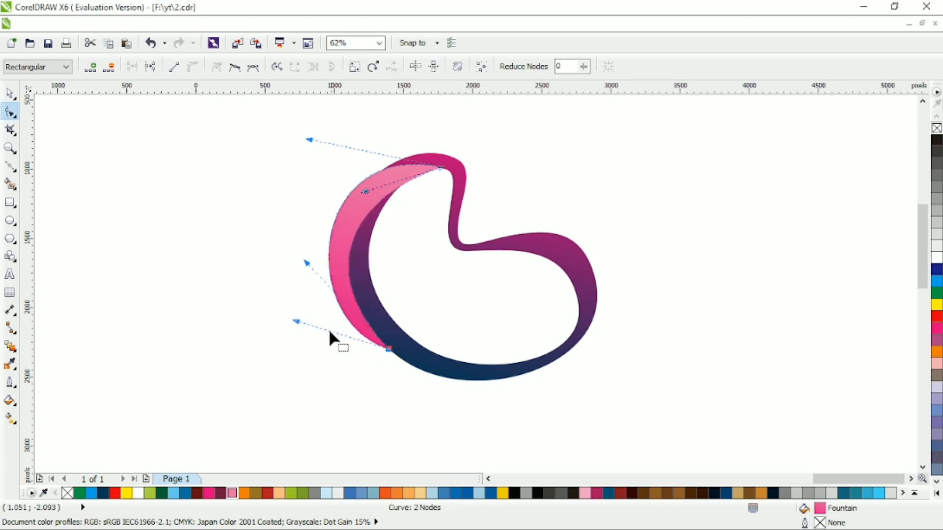
{"action": "left_click_drag", "start_coordinate": [296, 321], "coordinate": [286, 294]}
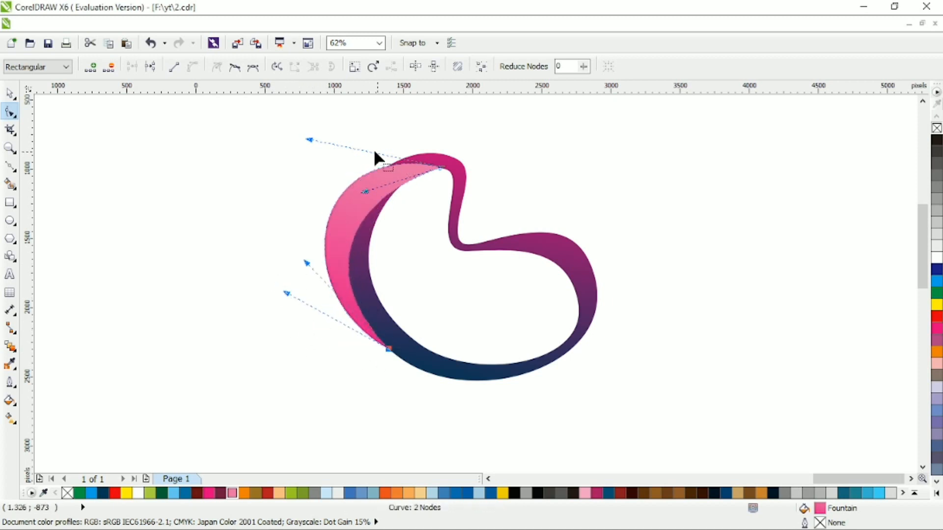
{"action": "left_click_drag", "start_coordinate": [362, 191], "coordinate": [361, 165]}
Step: Move the left crescent's upper node slightly right onto the band's inner edge and shorten its inner handle
{"action": "scroll", "coordinate": [442, 170], "scroll_direction": "up", "scroll_amount": 2}
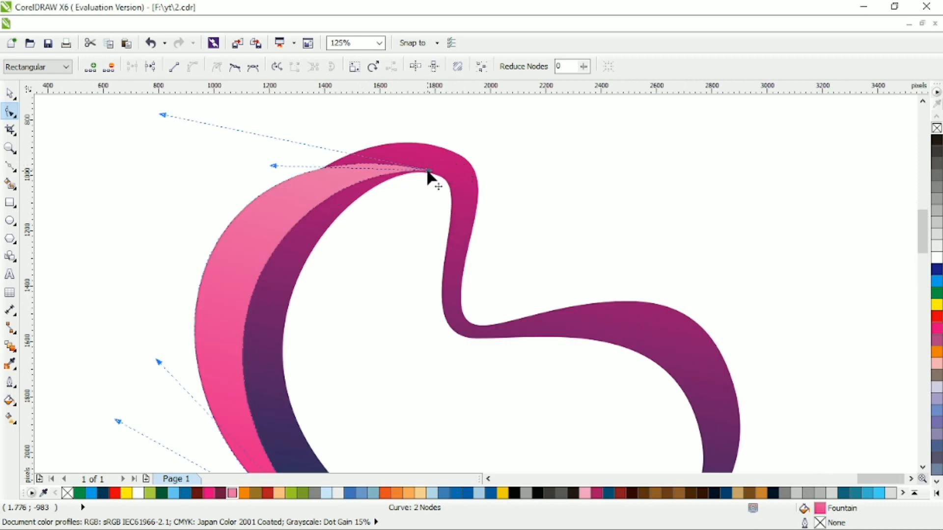
{"action": "mouse_move", "coordinate": [428, 173]}
{"action": "left_mouse_down"}
{"action": "mouse_move", "coordinate": [444, 183]}
{"action": "mouse_move", "coordinate": [440, 176]}
{"action": "left_mouse_up"}
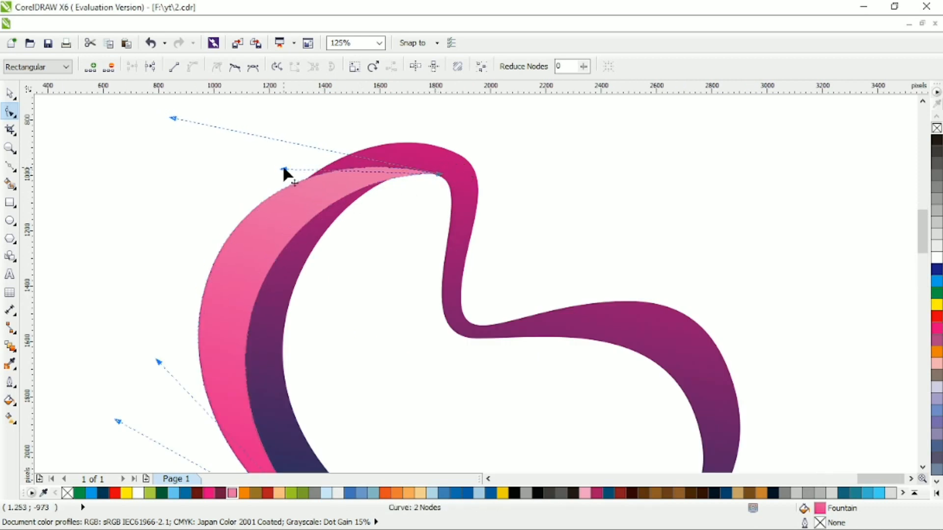
{"action": "left_click_drag", "start_coordinate": [283, 169], "coordinate": [313, 168]}
{"action": "scroll", "coordinate": [317, 179], "scroll_direction": "down", "scroll_amount": 1}
{"action": "left_click", "coordinate": [8, 96]}
{"action": "left_click", "coordinate": [221, 205]}
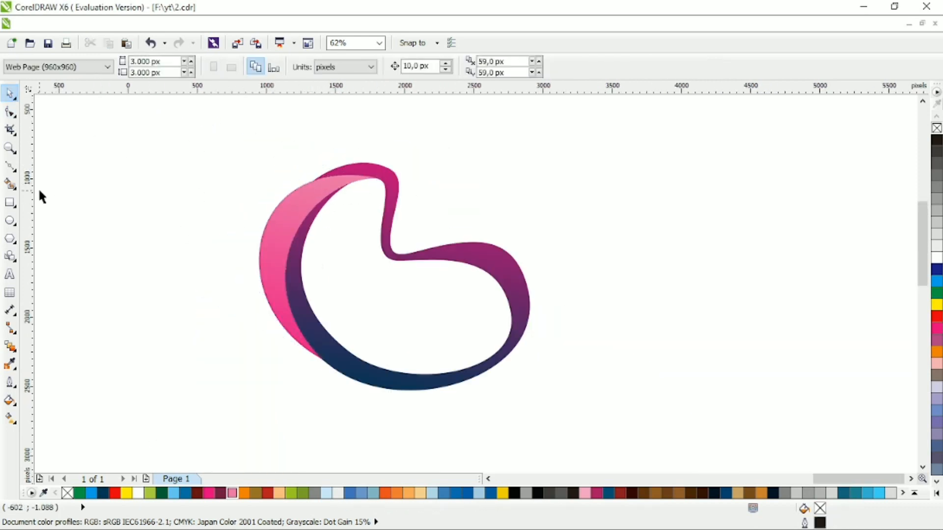
Step: Draw a closed three-node Bezier path across the band's upper notch and convert all its segments to curves
{"action": "key", "text": "F10"}
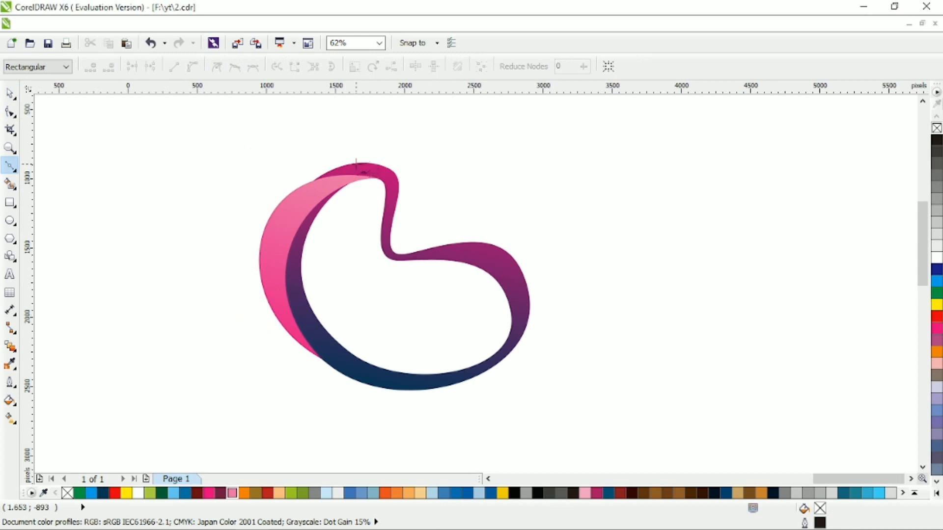
{"action": "left_click", "coordinate": [461, 248]}
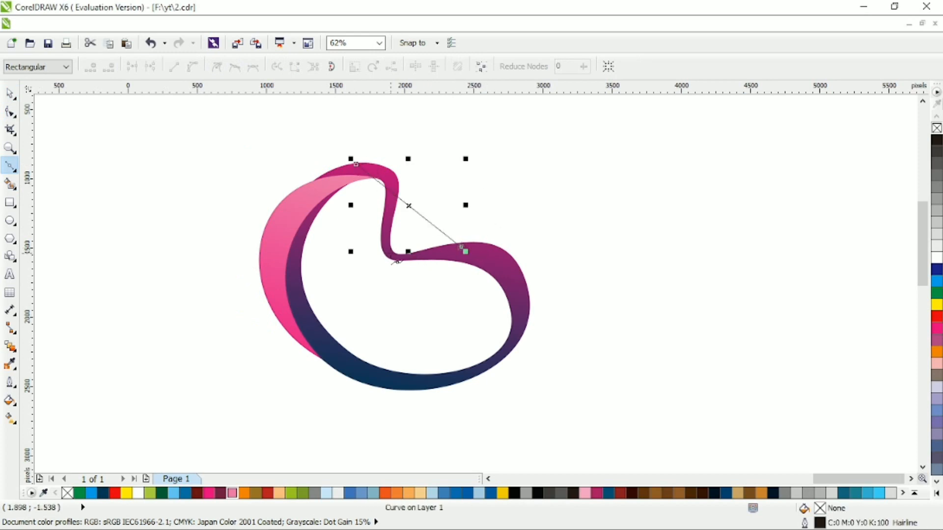
{"action": "left_click", "coordinate": [389, 254]}
{"action": "left_click", "coordinate": [357, 165]}
{"action": "left_click", "coordinate": [9, 111]}
{"action": "left_click_drag", "start_coordinate": [324, 160], "coordinate": [543, 295]}
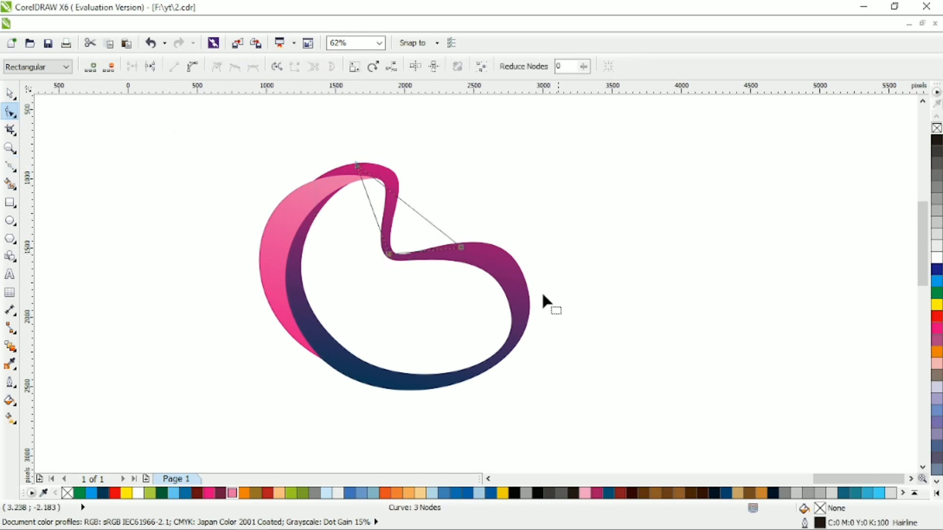
{"action": "left_click", "coordinate": [192, 68]}
Step: Bend the notch path's outer segment outward and curve its two inner segments so they follow the band
{"action": "left_click_drag", "start_coordinate": [408, 203], "coordinate": [426, 183]}
{"action": "mouse_move", "coordinate": [371, 207]}
{"action": "left_mouse_down"}
{"action": "mouse_move", "coordinate": [402, 192]}
{"action": "mouse_move", "coordinate": [387, 211]}
{"action": "left_mouse_up"}
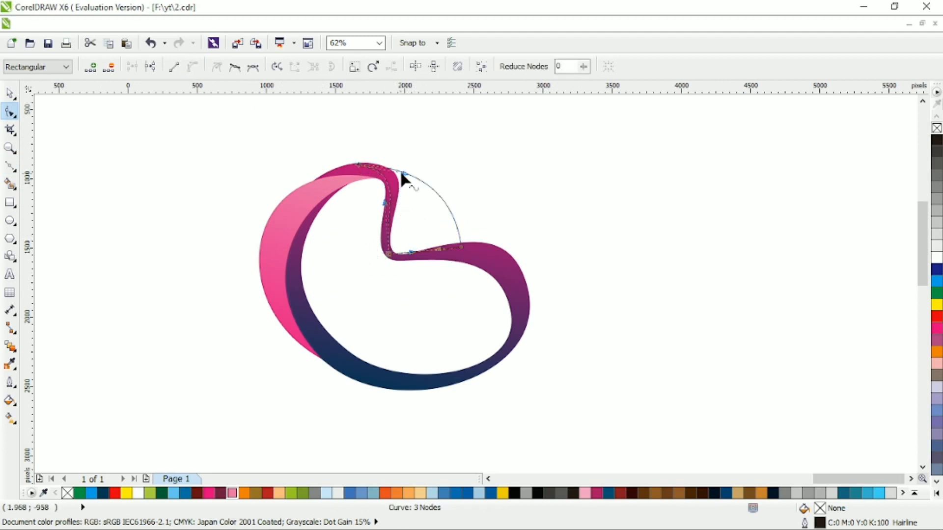
{"action": "left_click", "coordinate": [418, 187]}
{"action": "left_click_drag", "start_coordinate": [377, 251], "coordinate": [416, 258]}
{"action": "left_click", "coordinate": [438, 250]}
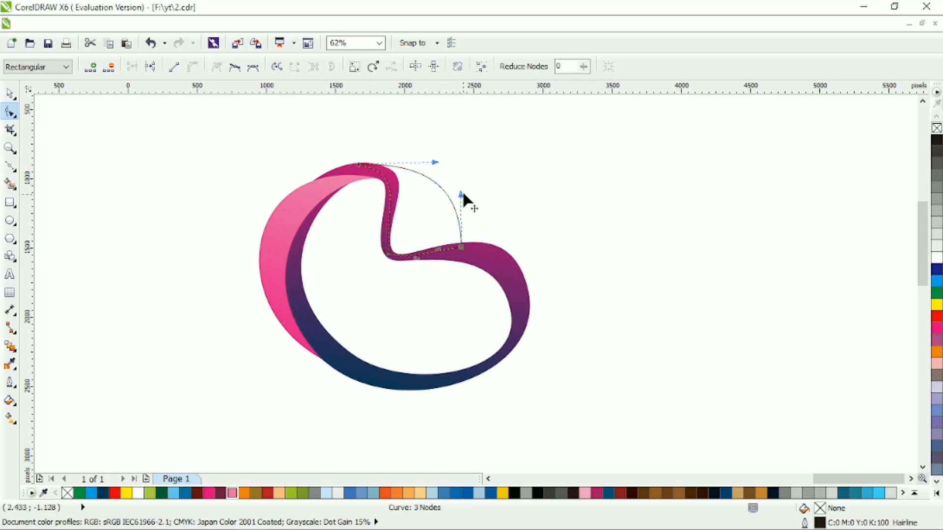
Step: Shape the notch path's outer segment into an S-curve by adjusting its two handles and moving the right node inward
{"action": "left_click_drag", "start_coordinate": [461, 195], "coordinate": [393, 238]}
{"action": "left_click_drag", "start_coordinate": [435, 162], "coordinate": [458, 159]}
{"action": "left_click_drag", "start_coordinate": [460, 247], "coordinate": [447, 250]}
{"action": "left_click_drag", "start_coordinate": [378, 241], "coordinate": [374, 246]}
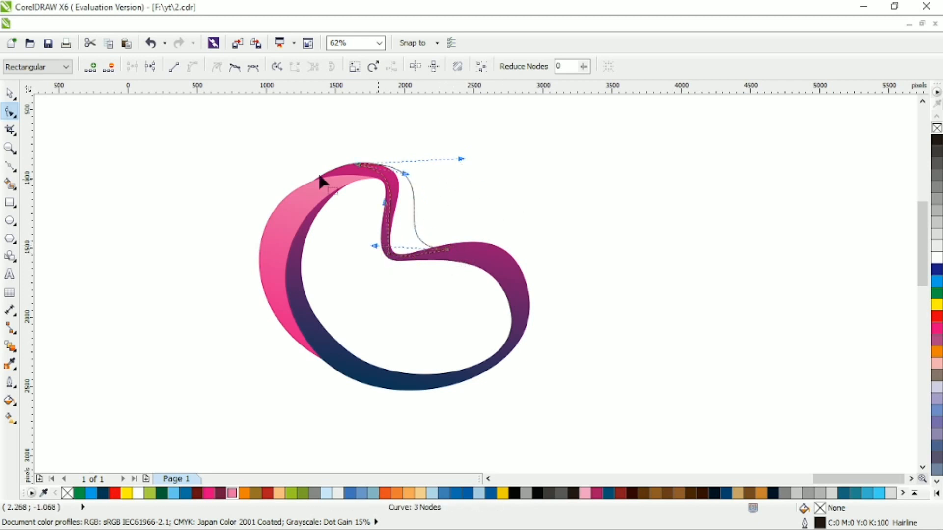
{"action": "left_click", "coordinate": [10, 94]}
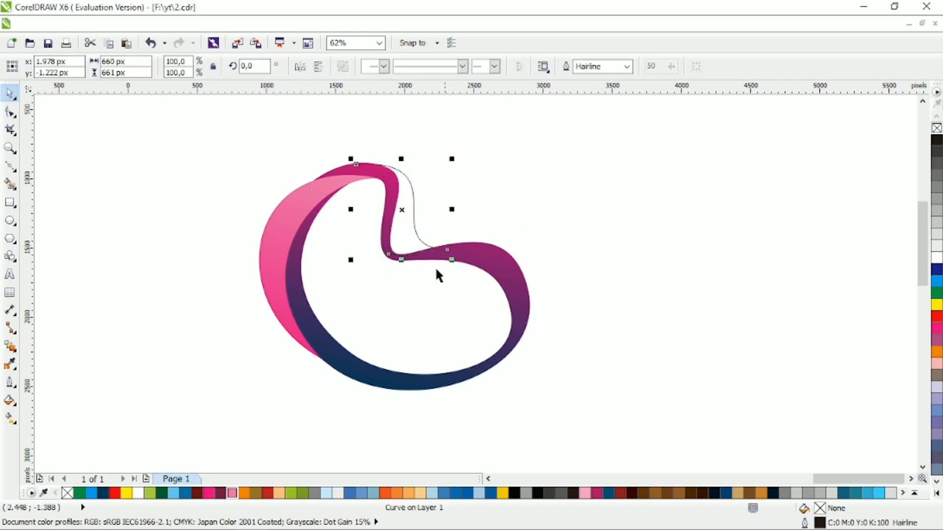
Step: Fill the notch shape with a linear gradient from magenta at the lower left to white at the upper right, without an outline
{"action": "left_click", "coordinate": [208, 493]}
{"action": "right_click", "coordinate": [67, 492]}
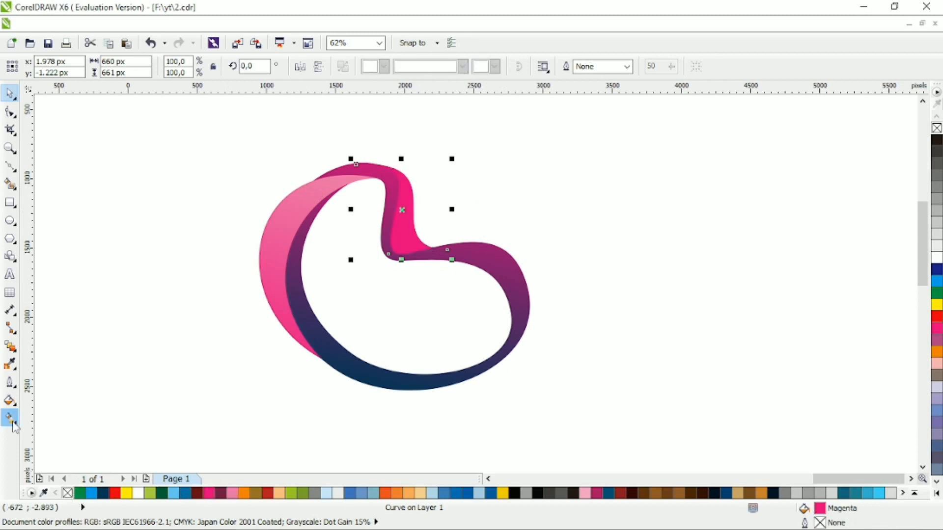
{"action": "left_click", "coordinate": [10, 418]}
{"action": "left_click_drag", "start_coordinate": [377, 254], "coordinate": [438, 154]}
{"action": "left_click_drag", "start_coordinate": [372, 282], "coordinate": [458, 149]}
Step: Change the end colour of the left crescent's gradient to white
{"action": "left_click", "coordinate": [306, 188]}
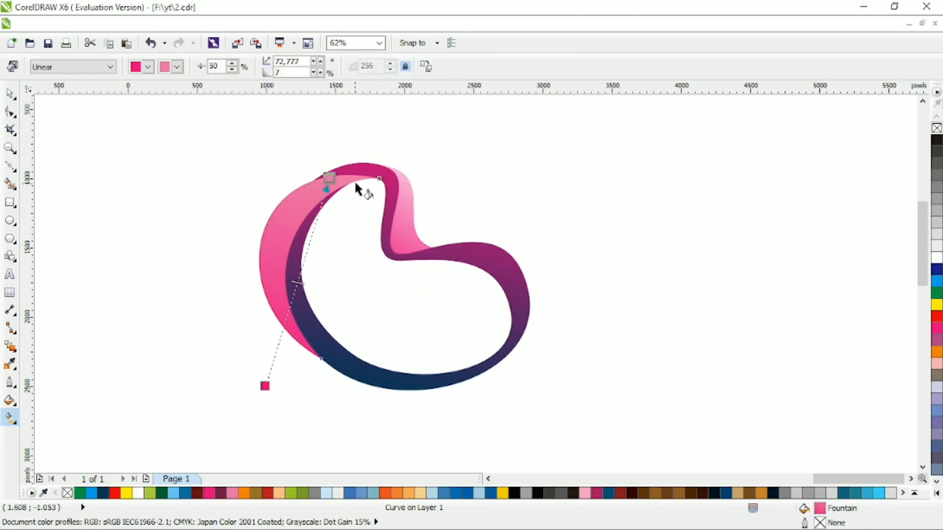
{"action": "left_click", "coordinate": [177, 67]}
{"action": "left_click", "coordinate": [213, 96]}
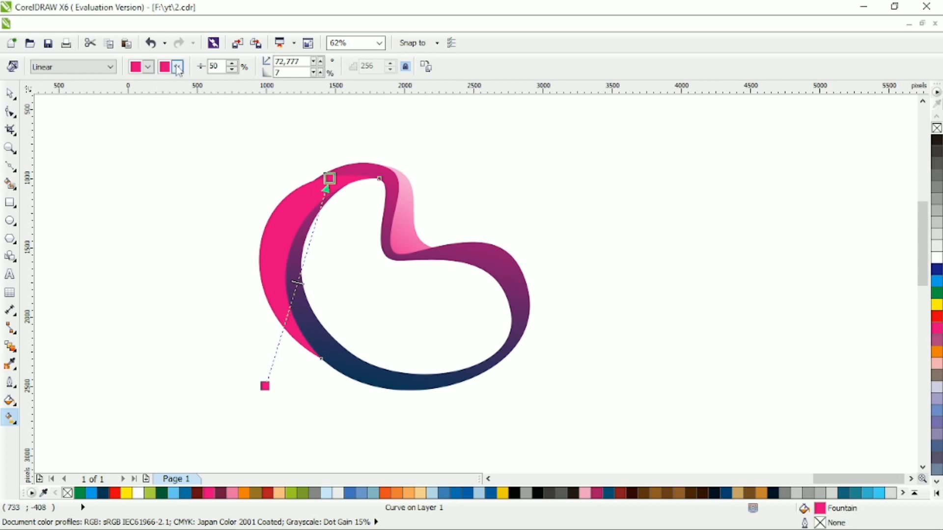
{"action": "left_click", "coordinate": [177, 66]}
{"action": "left_click", "coordinate": [219, 95]}
Step: Redraw the left crescent's linear gradient so magenta at the lower left fades to white at the upper right
{"action": "left_click_drag", "start_coordinate": [244, 278], "coordinate": [326, 124]}
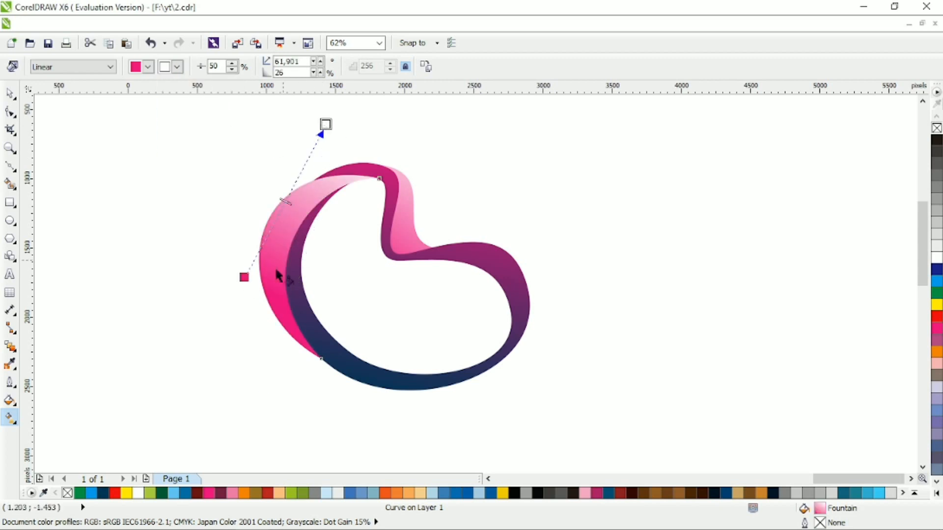
{"action": "left_click_drag", "start_coordinate": [241, 308], "coordinate": [344, 110]}
{"action": "left_click_drag", "start_coordinate": [210, 270], "coordinate": [378, 183]}
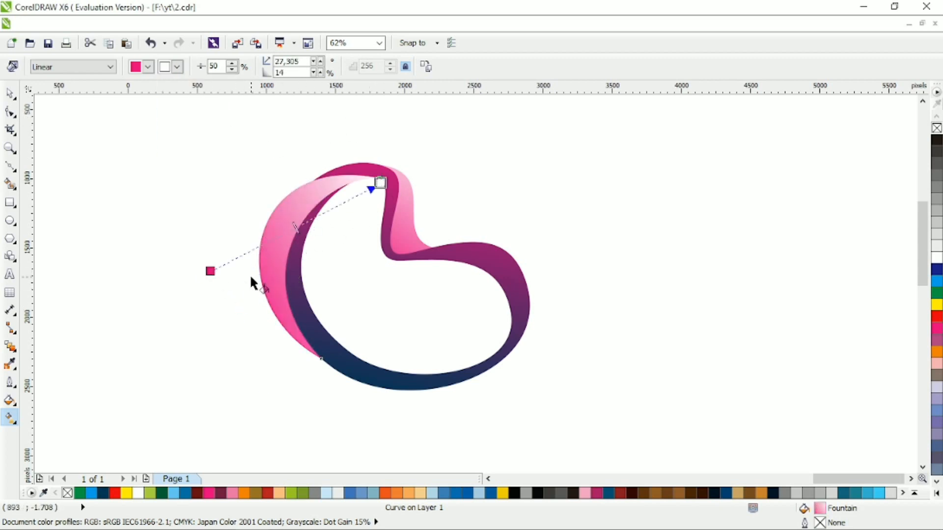
{"action": "left_click_drag", "start_coordinate": [231, 299], "coordinate": [347, 219]}
Step: Reverse the notch shape's gradient so magenta at the upper right fades to white at the lower left
{"action": "left_click", "coordinate": [408, 225]}
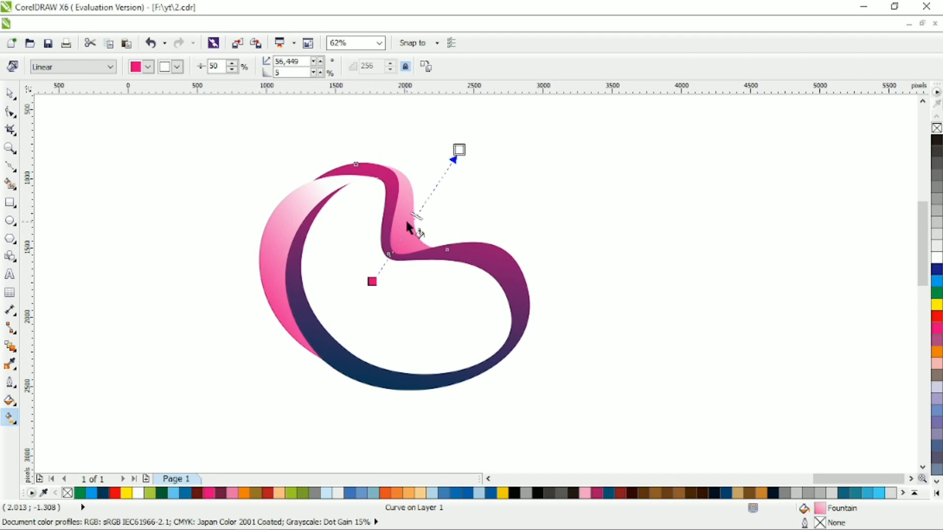
{"action": "left_click_drag", "start_coordinate": [457, 173], "coordinate": [396, 263]}
{"action": "left_click", "coordinate": [9, 93]}
{"action": "left_click", "coordinate": [131, 164]}
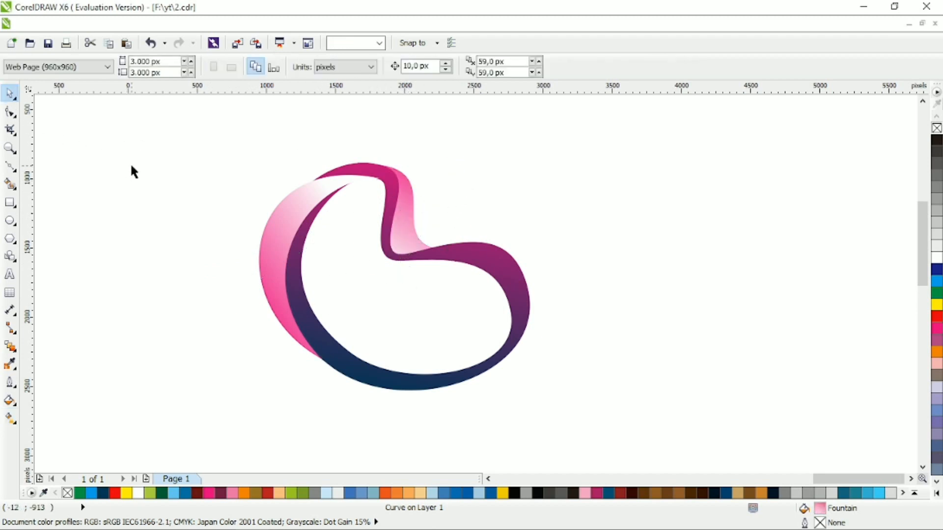
Step: Draw a closed three-node Bezier path from the notch to the band's lower-left and right parts, and convert its segments to curves
{"action": "left_click", "coordinate": [9, 166]}
{"action": "left_click", "coordinate": [417, 257]}
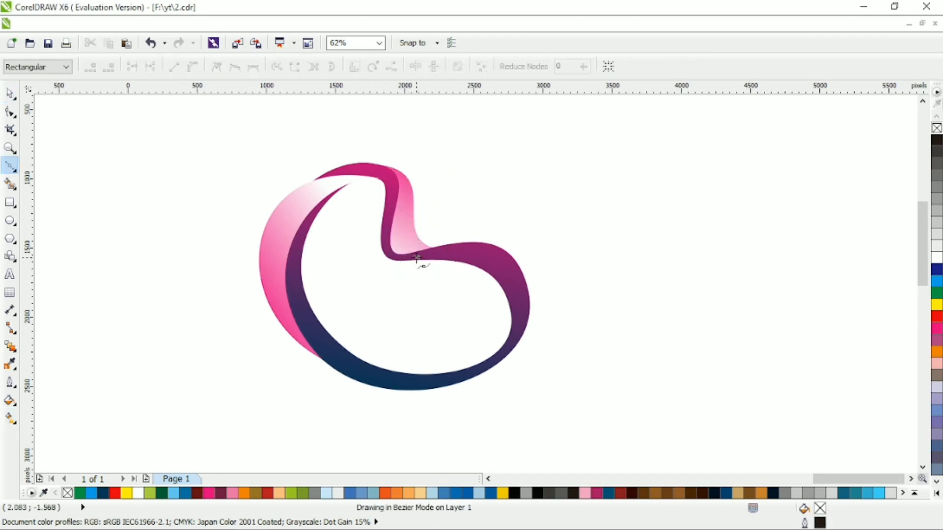
{"action": "left_click", "coordinate": [338, 365]}
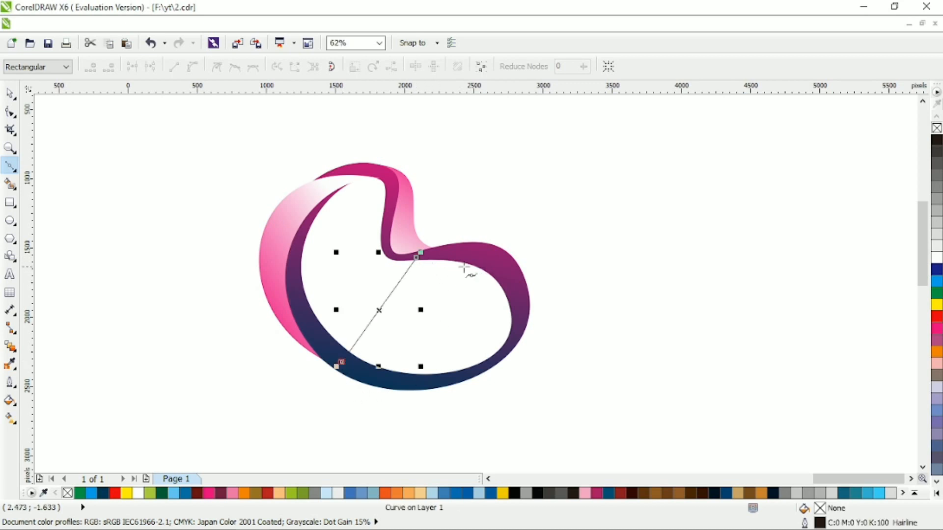
{"action": "left_click", "coordinate": [515, 337]}
{"action": "left_click", "coordinate": [417, 256]}
{"action": "key", "text": "F10"}
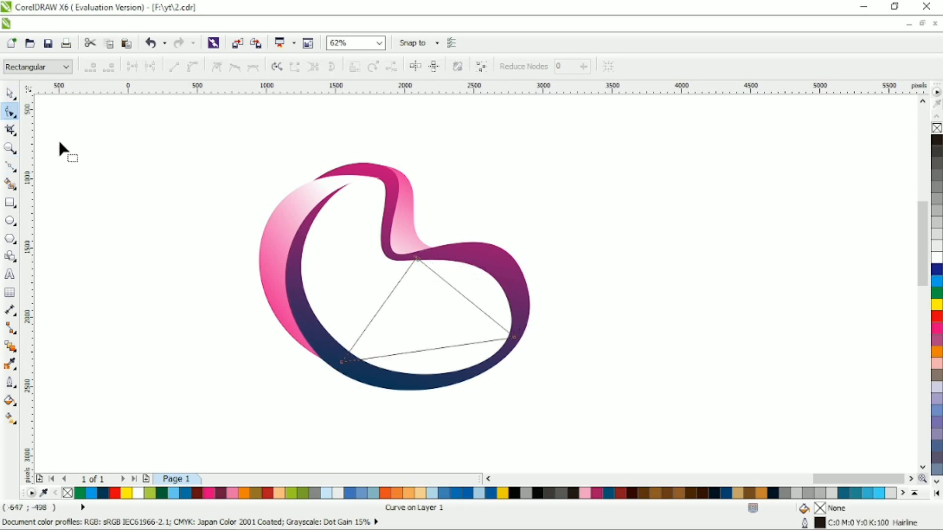
{"action": "left_click", "coordinate": [193, 68]}
Step: Make the path's right node smooth and bend the upper and lower segments to run inside the band
{"action": "left_click_drag", "start_coordinate": [559, 312], "coordinate": [459, 383]}
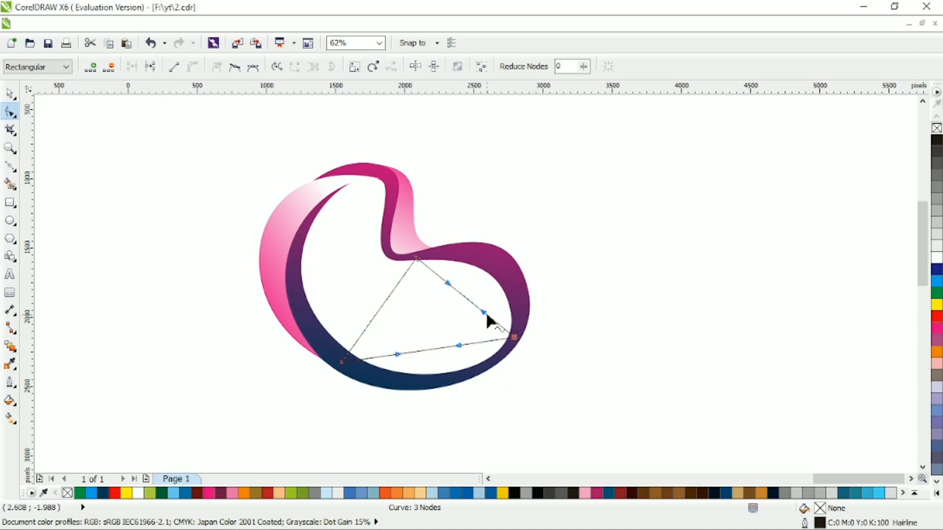
{"action": "left_click", "coordinate": [239, 72]}
{"action": "left_click_drag", "start_coordinate": [448, 285], "coordinate": [510, 239]}
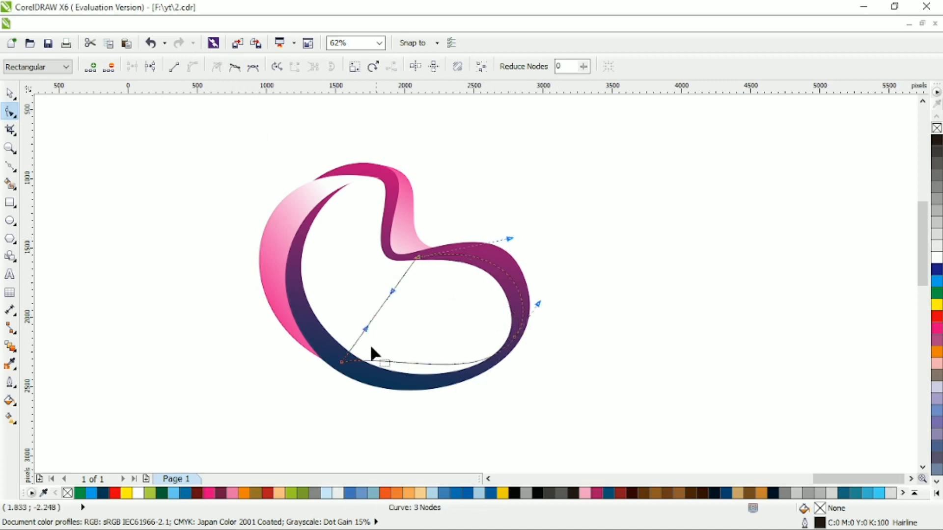
{"action": "left_click_drag", "start_coordinate": [376, 363], "coordinate": [407, 392]}
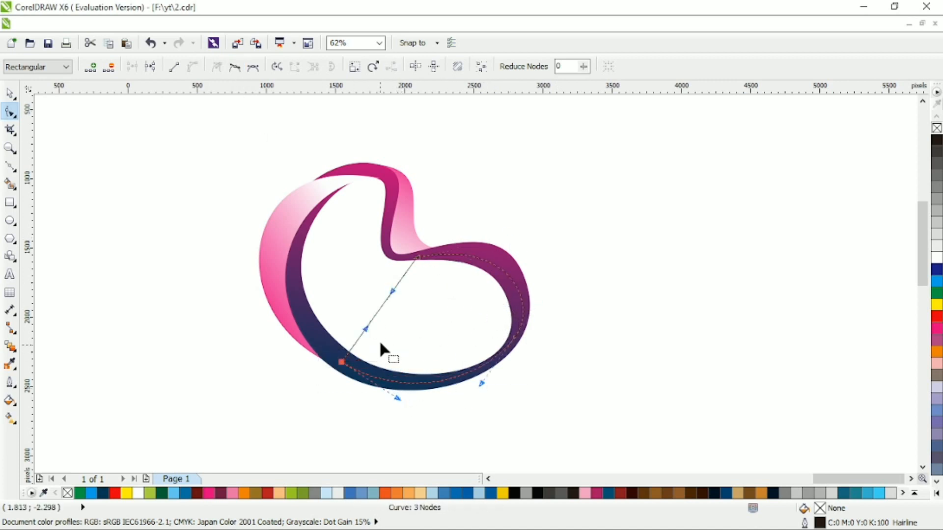
Step: Bend the path's inner segment to the right and adjust its handles to form a crescent inside the band's right side
{"action": "left_click_drag", "start_coordinate": [379, 320], "coordinate": [466, 330]}
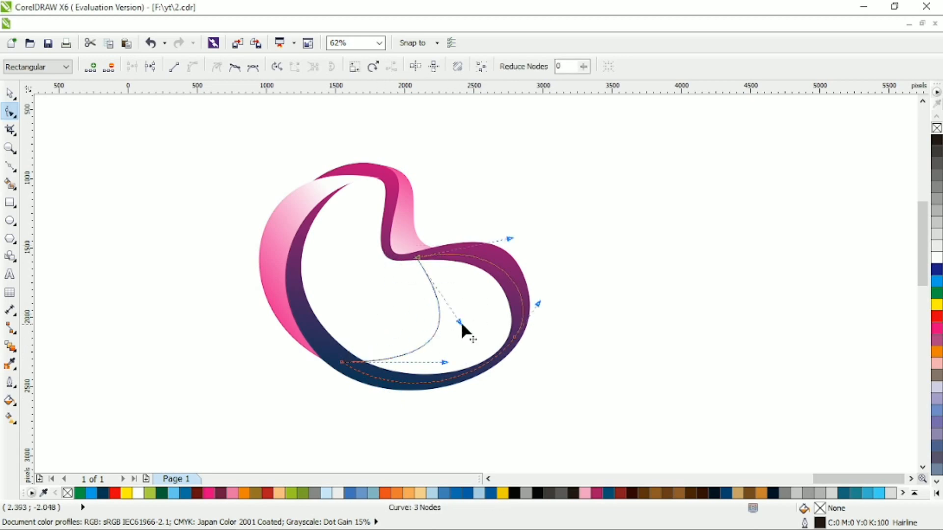
{"action": "left_click_drag", "start_coordinate": [445, 363], "coordinate": [513, 395]}
{"action": "left_click_drag", "start_coordinate": [525, 271], "coordinate": [539, 304]}
{"action": "left_click", "coordinate": [10, 94]}
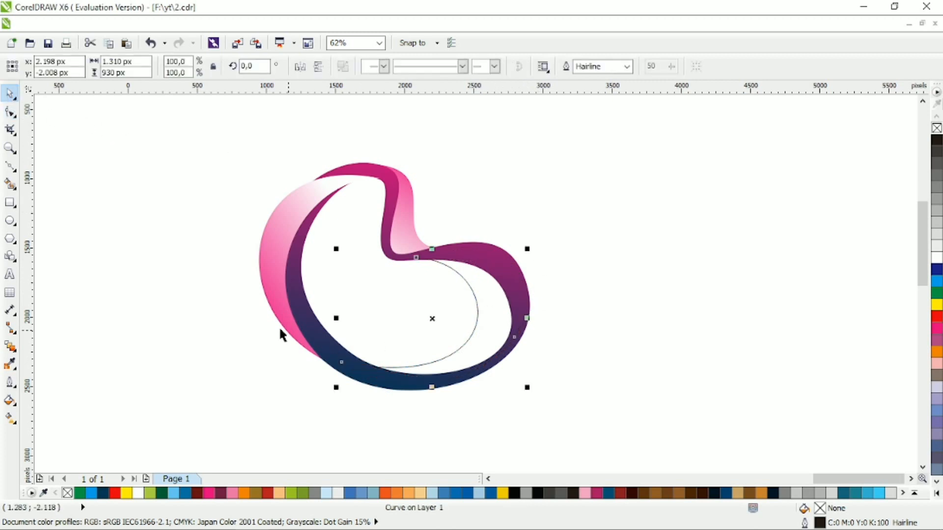
Step: Fill the right inner crescent with a linear gradient from magenta at the left to white at the lower right, without an outline
{"action": "left_click", "coordinate": [209, 493]}
{"action": "right_click", "coordinate": [68, 493]}
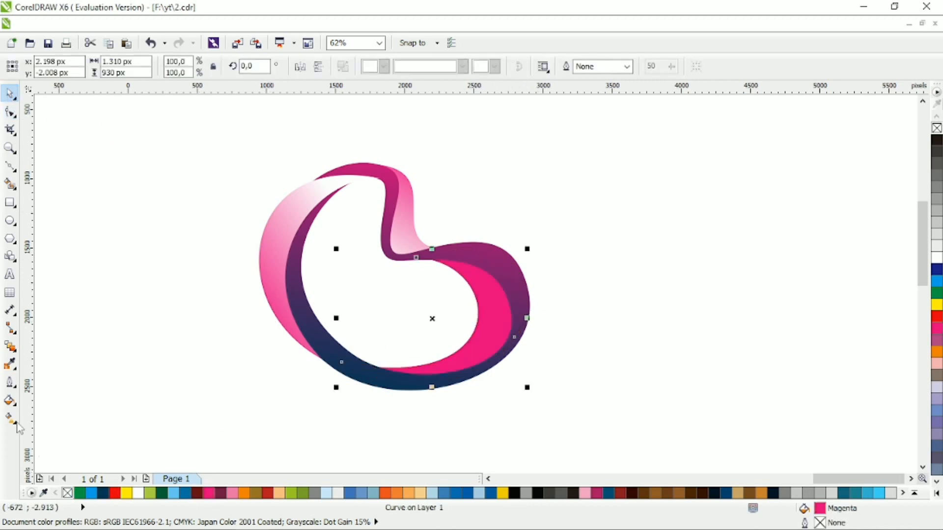
{"action": "left_click", "coordinate": [10, 419]}
{"action": "left_click_drag", "start_coordinate": [398, 333], "coordinate": [600, 322]}
{"action": "left_click_drag", "start_coordinate": [337, 307], "coordinate": [566, 353]}
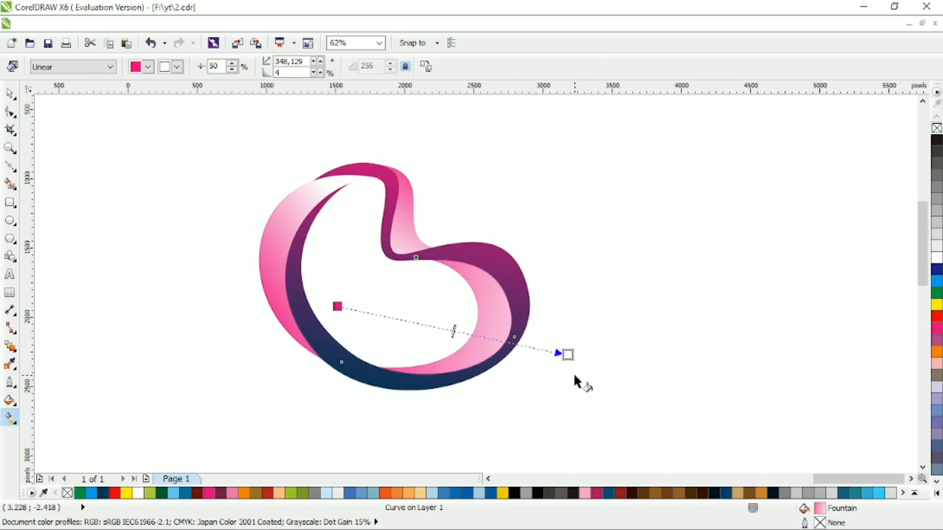
Step: Select all four logo shapes and rotate them together slightly clockwise, to about 356.1°
{"action": "left_click", "coordinate": [10, 94]}
{"action": "left_click_drag", "start_coordinate": [210, 120], "coordinate": [620, 415]}
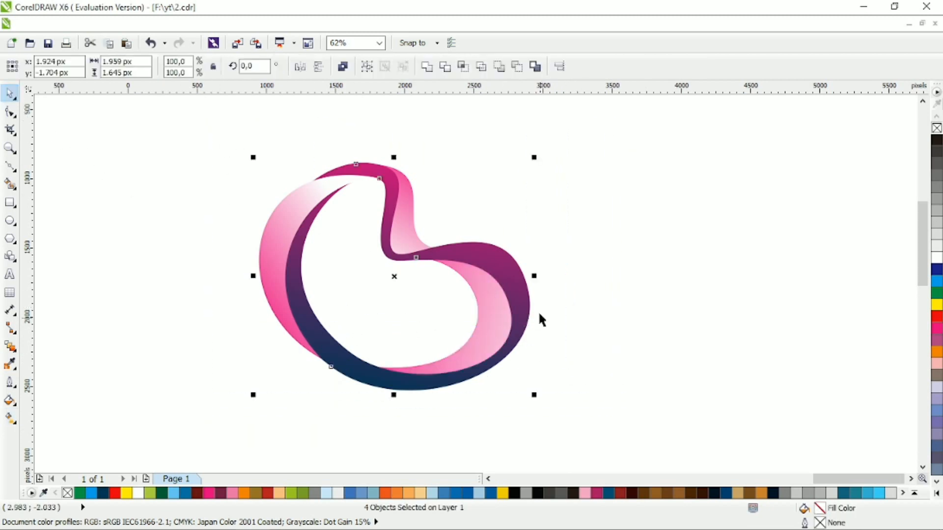
{"action": "left_click", "coordinate": [514, 302]}
Step: Reshape the band by pulling its inner corner at the notch down and left to thicken the ribbon there
{"action": "key", "text": "F10"}
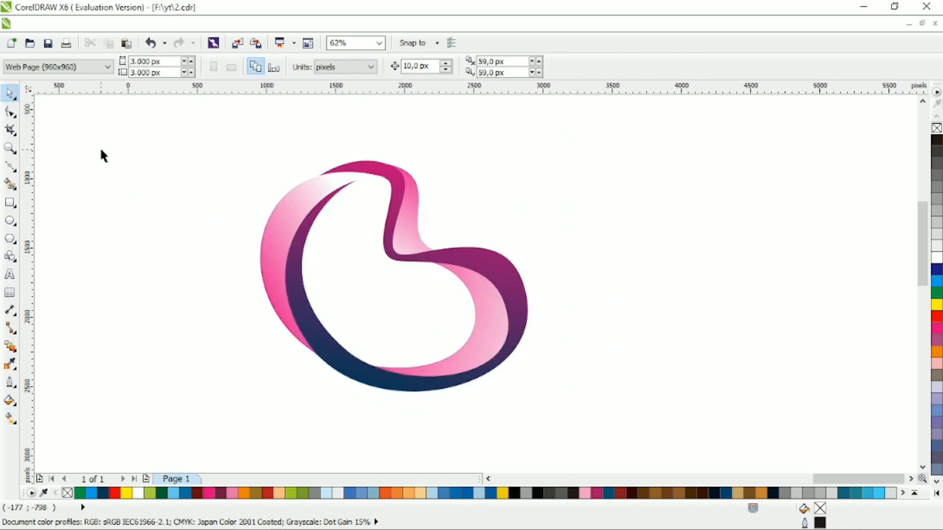
{"action": "left_click", "coordinate": [399, 263]}
{"action": "left_click_drag", "start_coordinate": [395, 264], "coordinate": [379, 284]}
{"action": "left_click", "coordinate": [398, 258]}
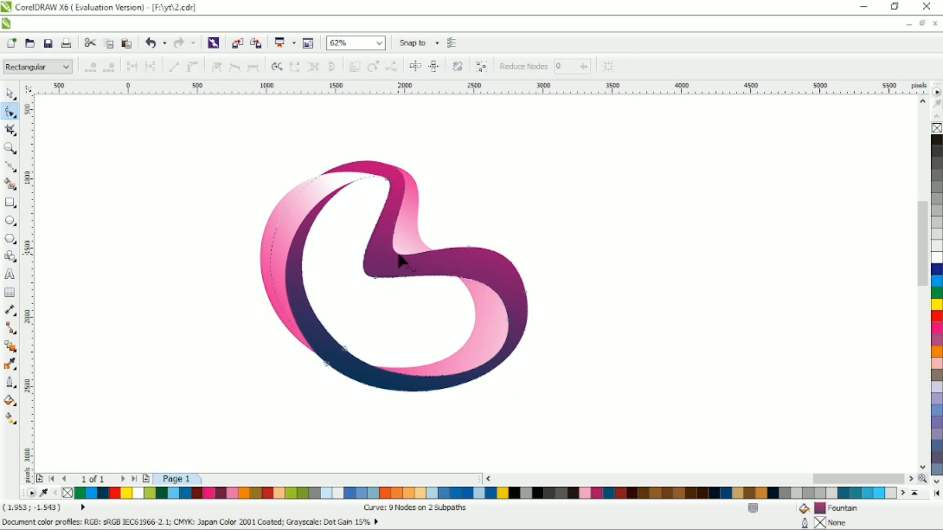
{"action": "key", "text": "space"}
{"action": "left_click", "coordinate": [612, 217]}
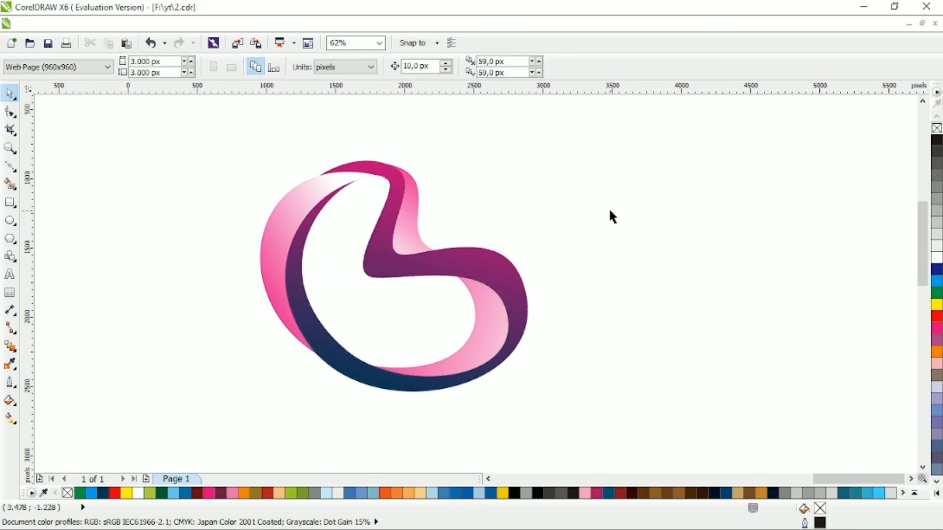
Step: Scale the whole logo down proportionally and move it slightly up and to the right
{"action": "scroll", "coordinate": [612, 219], "scroll_direction": "left", "scroll_amount": 1}
{"action": "left_click_drag", "start_coordinate": [647, 125], "coordinate": [229, 420]}
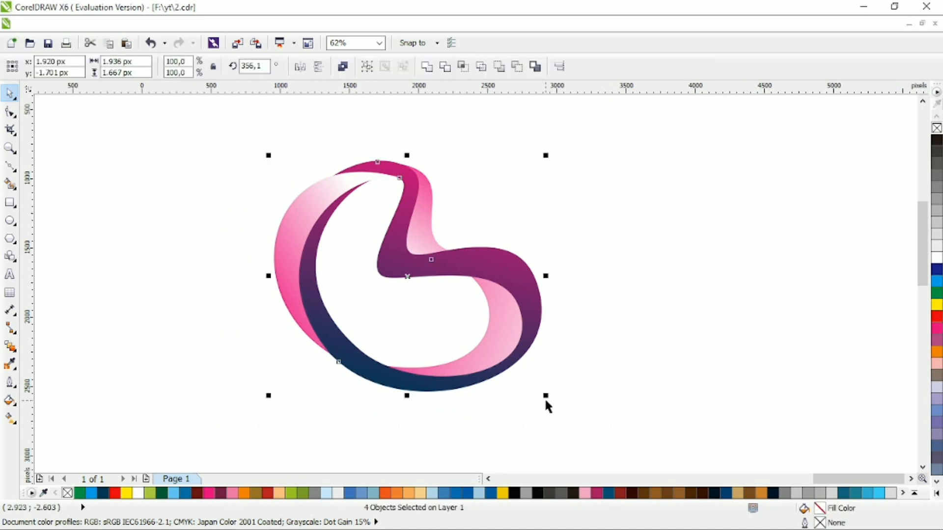
{"action": "left_click_drag", "start_coordinate": [545, 396], "coordinate": [518, 372]}
{"action": "left_click_drag", "start_coordinate": [490, 285], "coordinate": [507, 263]}
{"action": "left_click", "coordinate": [575, 266]}
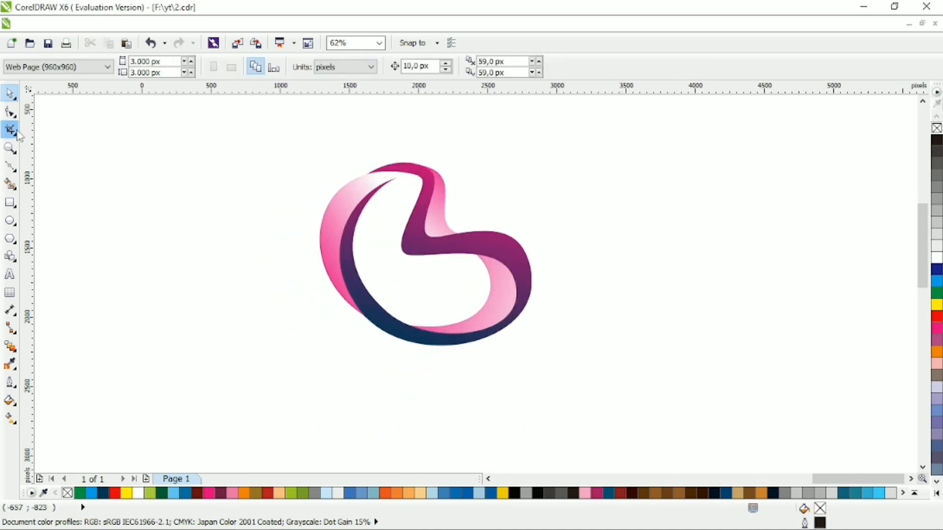
Step: Adjust the left crescent's outline near its upper end, skew the whole logo slightly, and shift it down a little
{"action": "left_click", "coordinate": [10, 112]}
{"action": "left_click", "coordinate": [340, 212]}
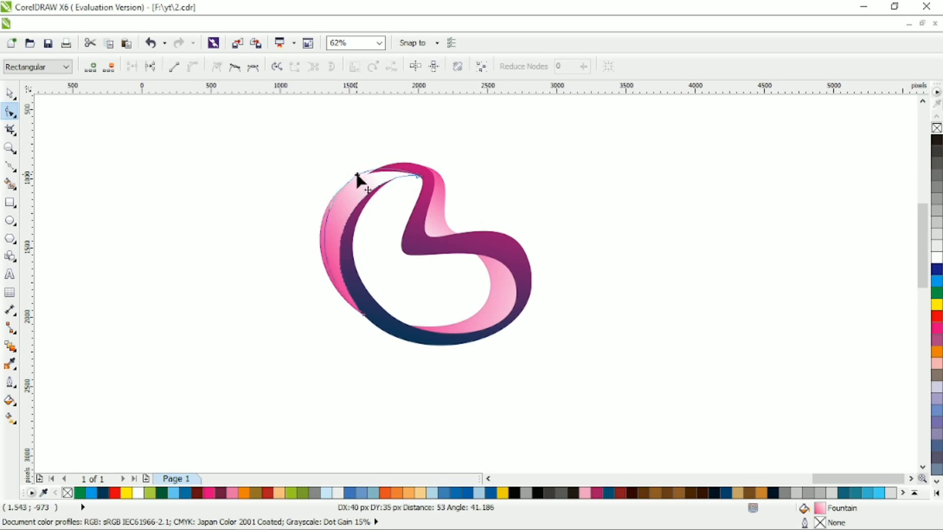
{"action": "left_click", "coordinate": [11, 94]}
{"action": "left_click_drag", "start_coordinate": [267, 134], "coordinate": [547, 344]}
{"action": "left_click", "coordinate": [495, 336]}
{"action": "left_click_drag", "start_coordinate": [428, 352], "coordinate": [424, 350]}
{"action": "left_click_drag", "start_coordinate": [522, 280], "coordinate": [522, 286]}
{"action": "left_click", "coordinate": [579, 274]}
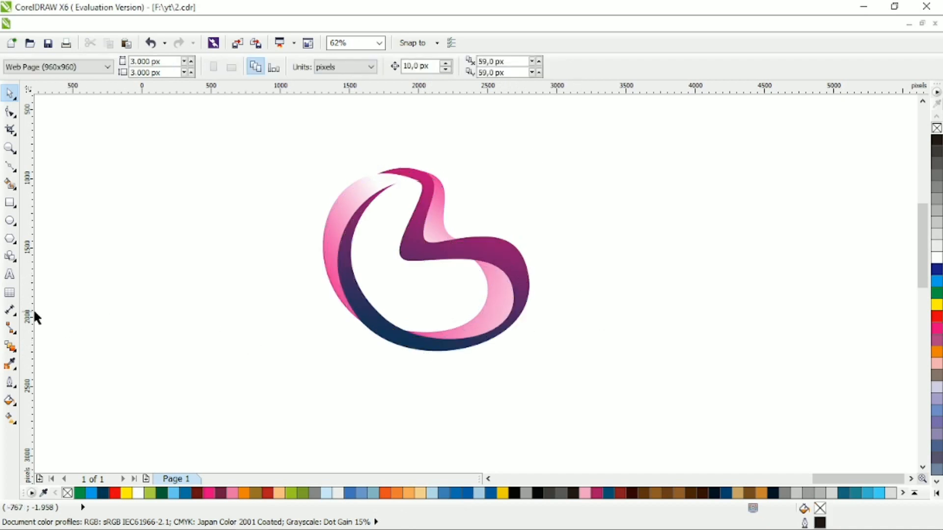
Step: Redirect the band's linear gradient so dark blue starts beyond its lower-left side and magenta ends at its upper right
{"action": "left_click", "coordinate": [420, 333]}
{"action": "left_click", "coordinate": [14, 421]}
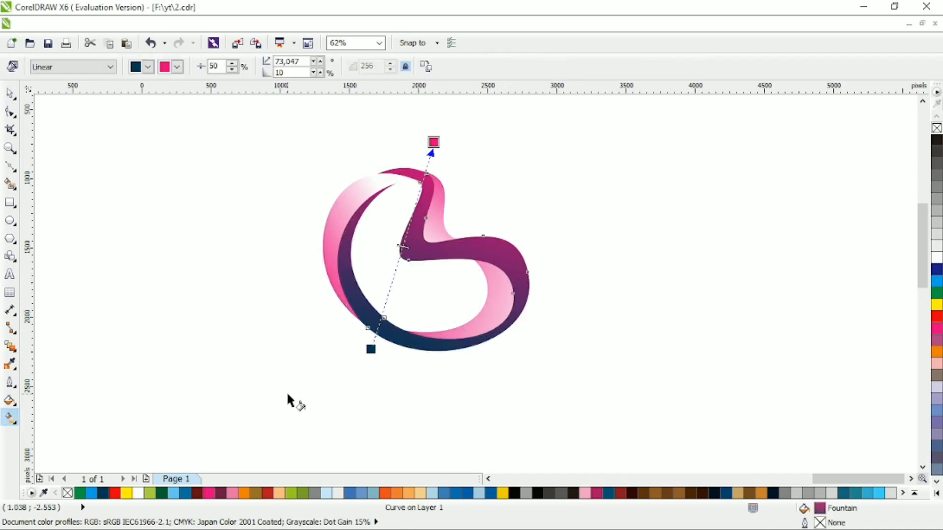
{"action": "left_click_drag", "start_coordinate": [266, 360], "coordinate": [460, 195]}
{"action": "left_click", "coordinate": [16, 97]}
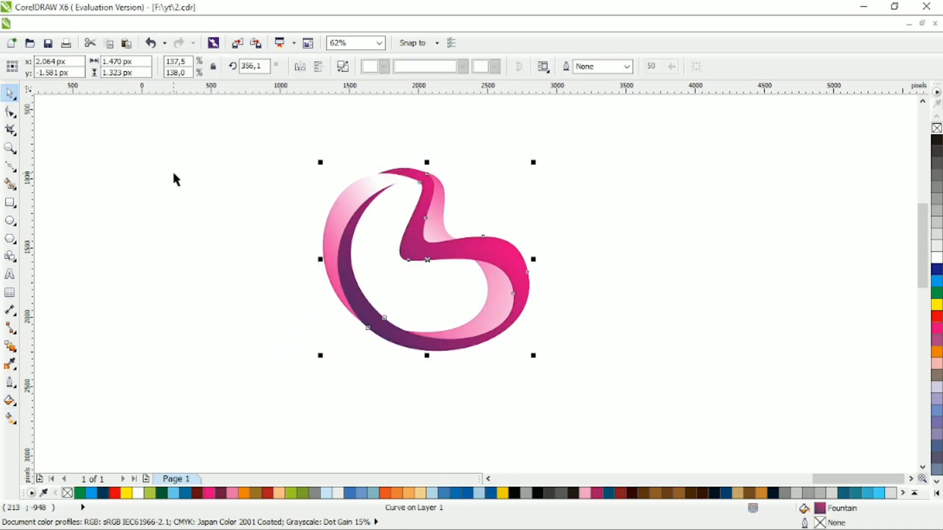
{"action": "left_click", "coordinate": [174, 179]}
Step: Add the artistic text "B MEDIA" below the logo
{"action": "left_click", "coordinate": [10, 274]}
{"action": "left_click", "coordinate": [320, 392]}
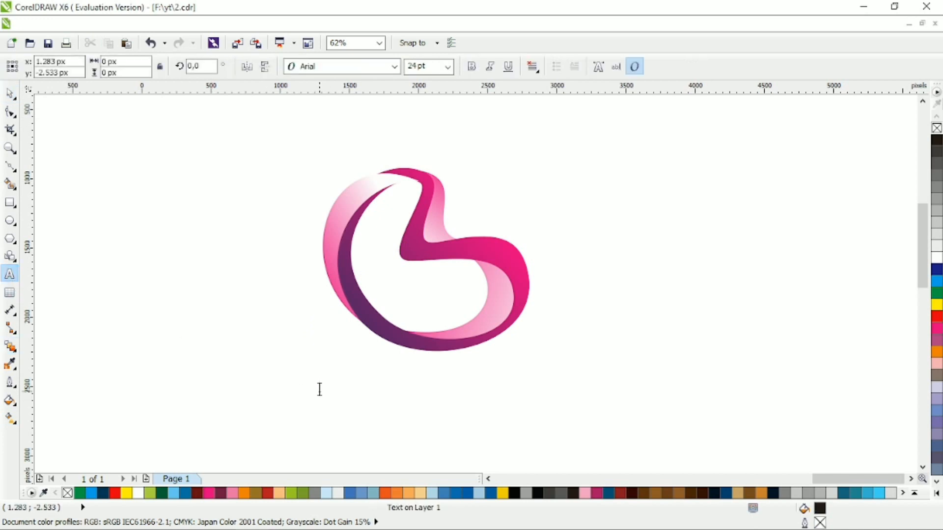
{"action": "type", "text": "B"}
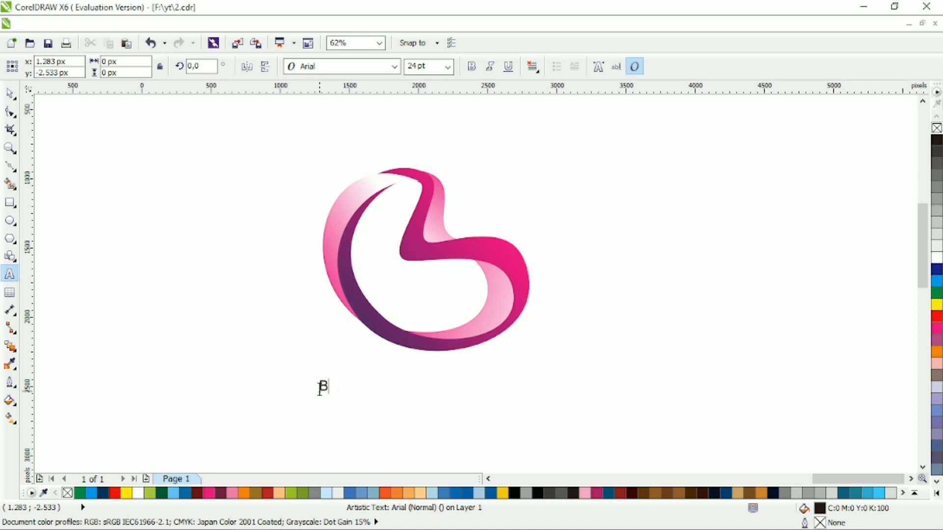
{"action": "type", "text": "EMEDIA"}
{"action": "key", "text": "ctrl+space"}
Step: Set the "B MEDIA" text to bold Calibri and enlarge it to about 73.5 pt beneath the logo
{"action": "left_click", "coordinate": [344, 67]}
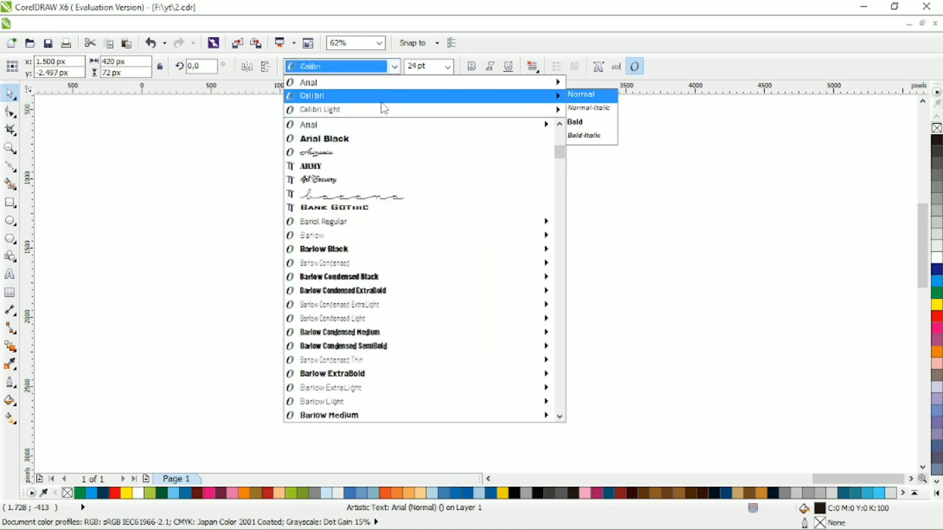
{"action": "left_click", "coordinate": [315, 93]}
{"action": "left_click", "coordinate": [472, 66]}
{"action": "left_click_drag", "start_coordinate": [376, 396], "coordinate": [504, 421]}
Step: Duplicate the "B MEDIA" line directly below and replace the copy's text with "LOGO DESIGN"
{"action": "double_click", "coordinate": [503, 422]}
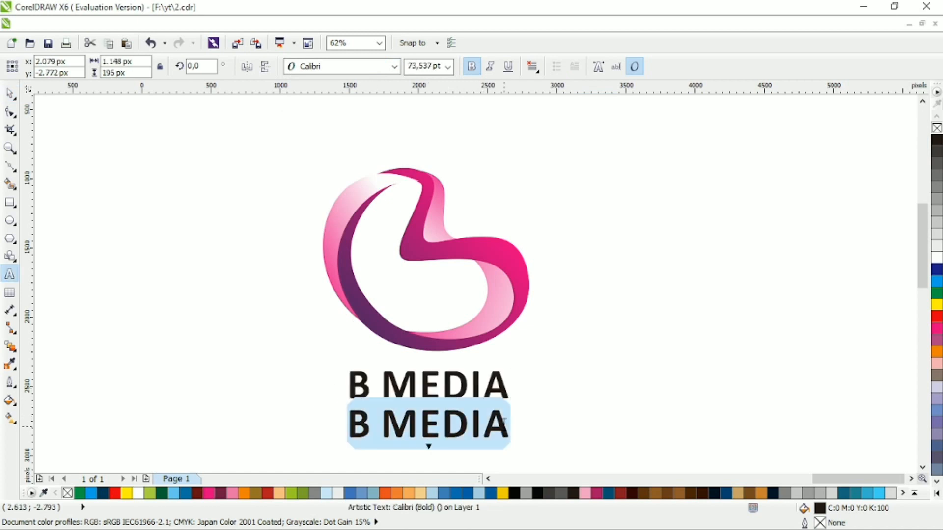
{"action": "type", "text": "LOGO DESIGN"}
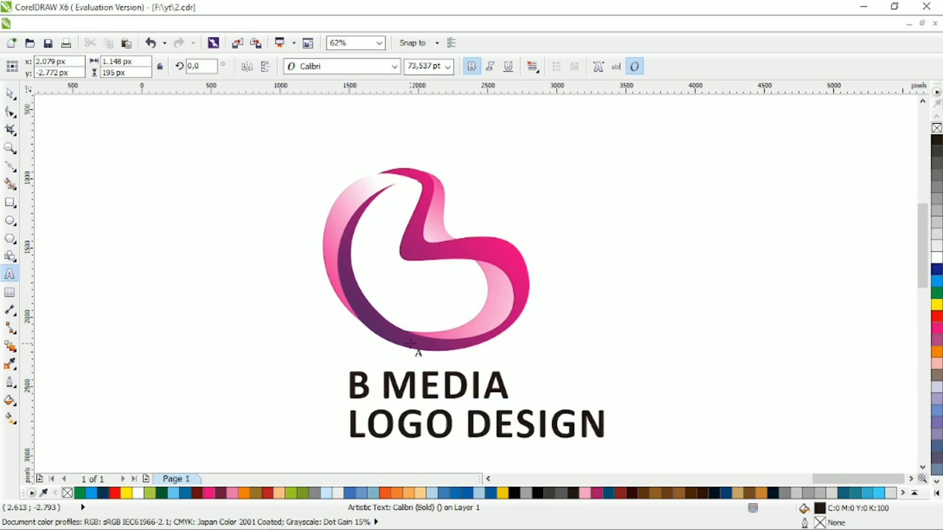
{"action": "key", "text": "ctrl+space"}
Step: Shrink the "LOGO DESIGN" line into a small tagline and widen its letter spacing
{"action": "left_click_drag", "start_coordinate": [613, 447], "coordinate": [445, 429]}
{"action": "left_click", "coordinate": [10, 112]}
{"action": "key", "text": "space"}
Step: Select the four logo shapes and group them
{"action": "left_click_drag", "start_coordinate": [548, 430], "coordinate": [232, 346]}
{"action": "scroll", "coordinate": [593, 148], "scroll_direction": "down", "scroll_amount": 2}
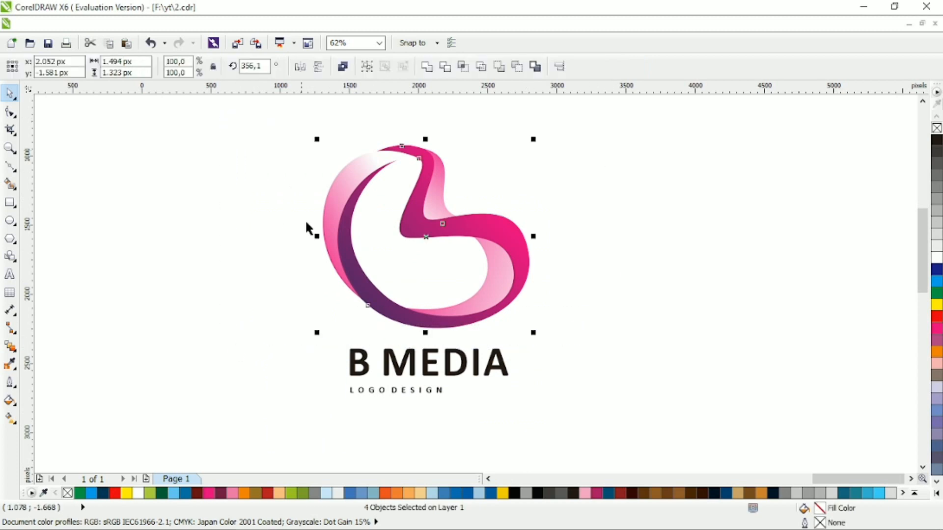
{"action": "left_click", "coordinate": [367, 67]}
Step: Center both text lines horizontally under the logo and move the "LOGO DESIGN" tagline closer to "B MEDIA"
{"action": "left_click_drag", "start_coordinate": [273, 142], "coordinate": [620, 427]}
{"action": "left_click", "coordinate": [575, 223]}
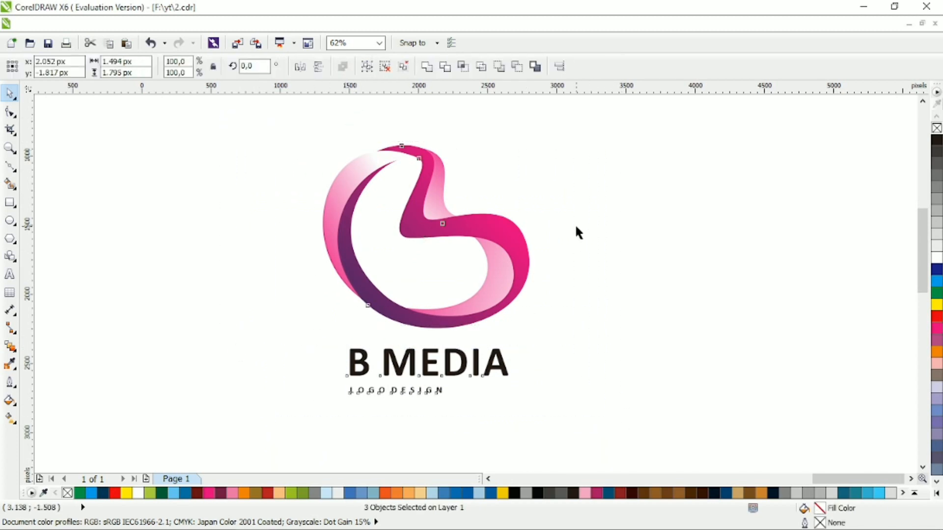
{"action": "left_click", "coordinate": [467, 398]}
{"action": "left_click", "coordinate": [350, 371], "text": "shift"}
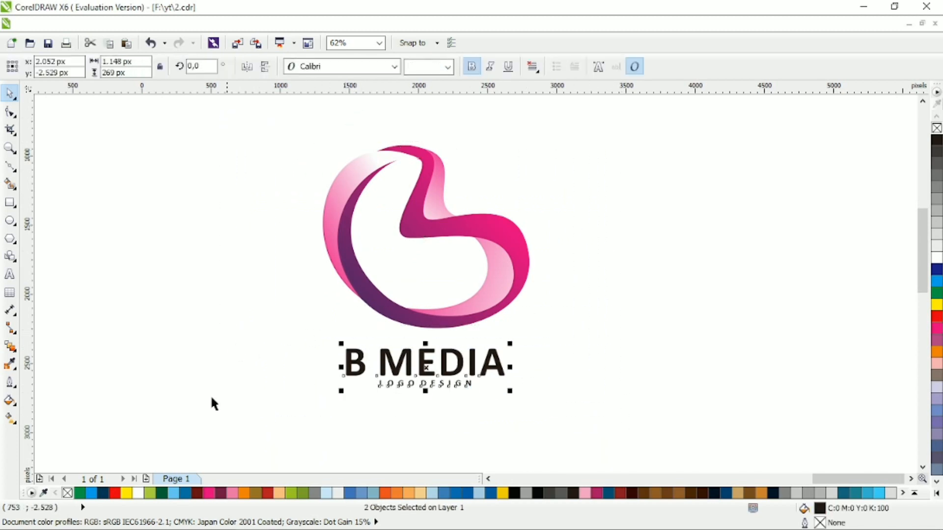
Step: Fill both text lines with dark navy blue and deselect everything
{"action": "left_click", "coordinate": [103, 493]}
{"action": "left_click", "coordinate": [663, 333]}
{"action": "left_click_drag", "start_coordinate": [545, 335], "coordinate": [199, 398]}
{"action": "left_click", "coordinate": [745, 263]}
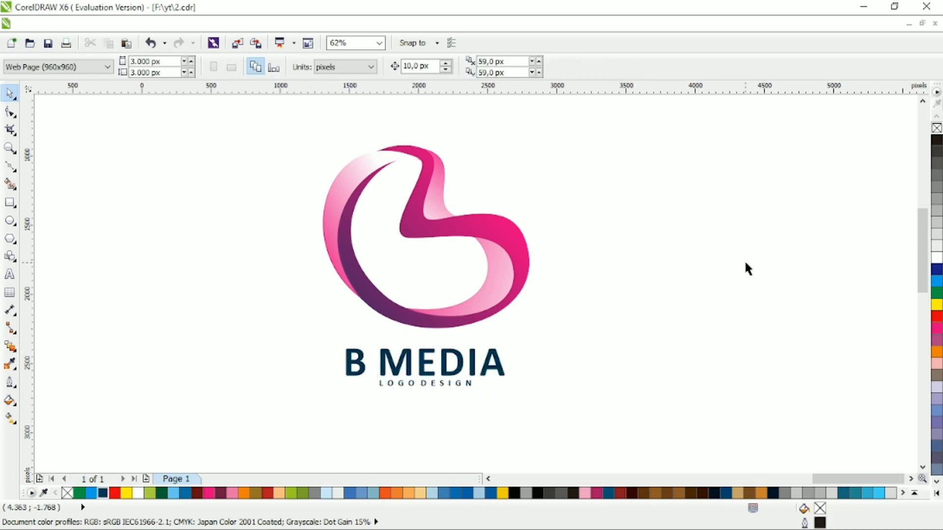